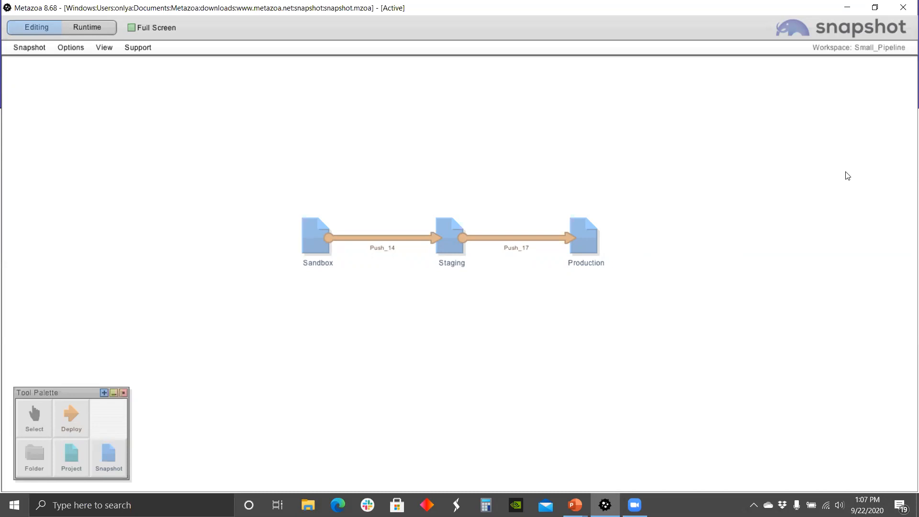
# Step: Place a new Snap_45 full snapshot, keep Production Account authentication, and view its metadata list
pyautogui.click(109, 451)
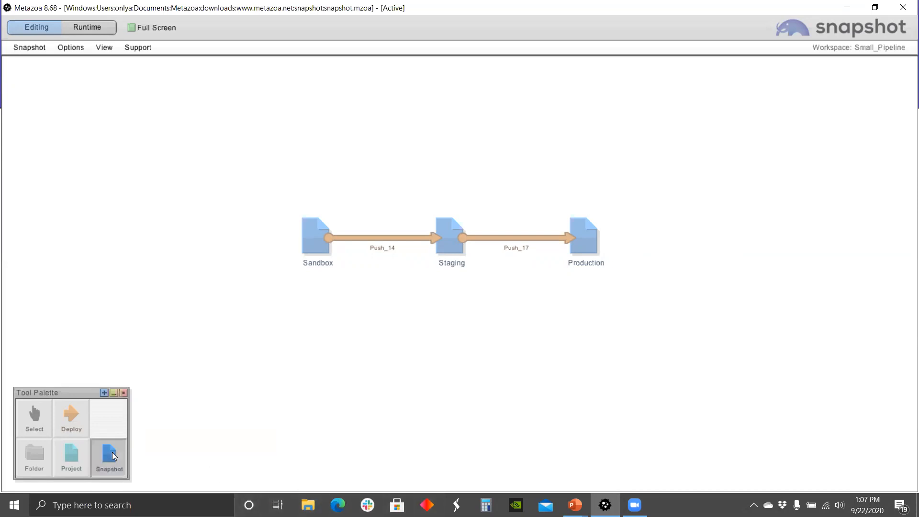
pyautogui.click(455, 334)
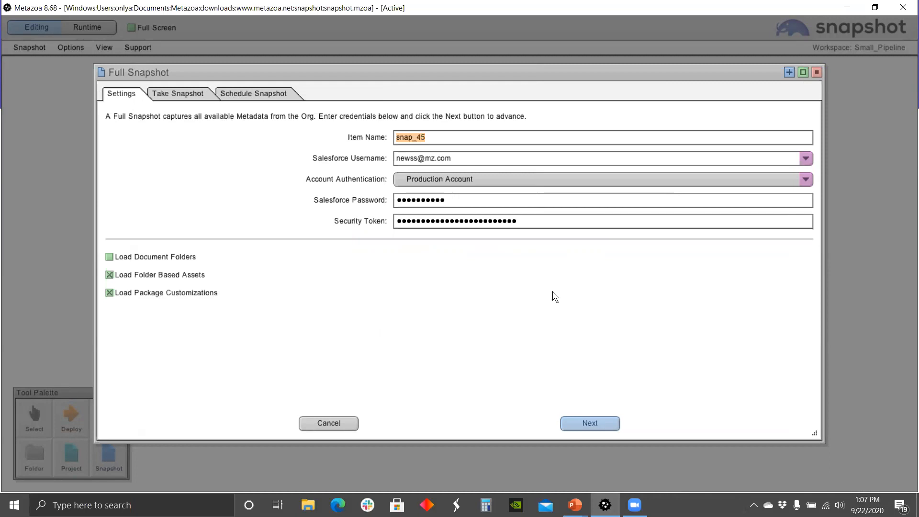
pyautogui.click(802, 179)
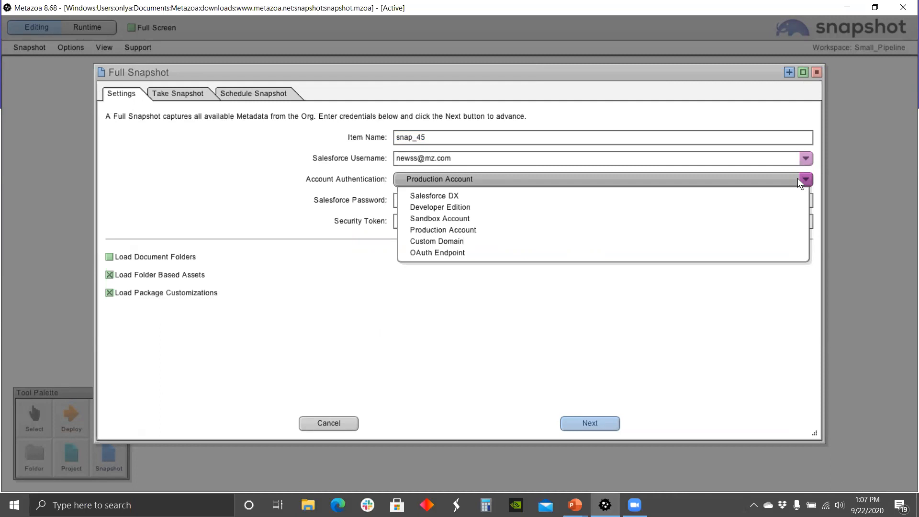
pyautogui.click(540, 360)
pyautogui.click(197, 96)
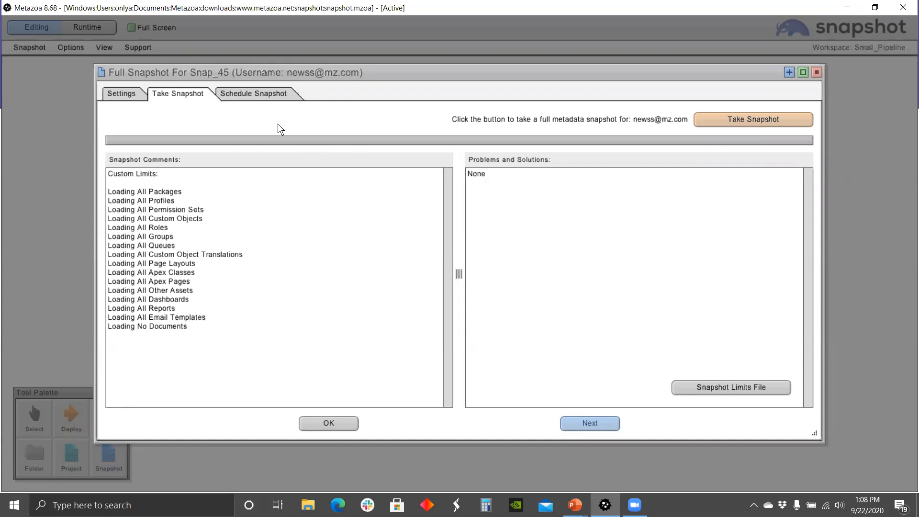
# Step: Schedule Snap_45 as a recurring snapshot every 5 minutes from 9/25/2020 at 2:00 AM
pyautogui.click(264, 95)
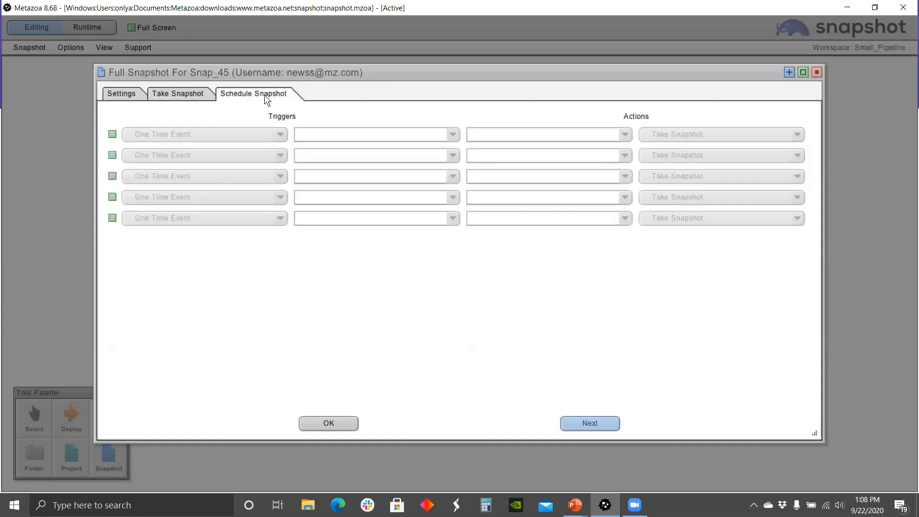
pyautogui.click(267, 132)
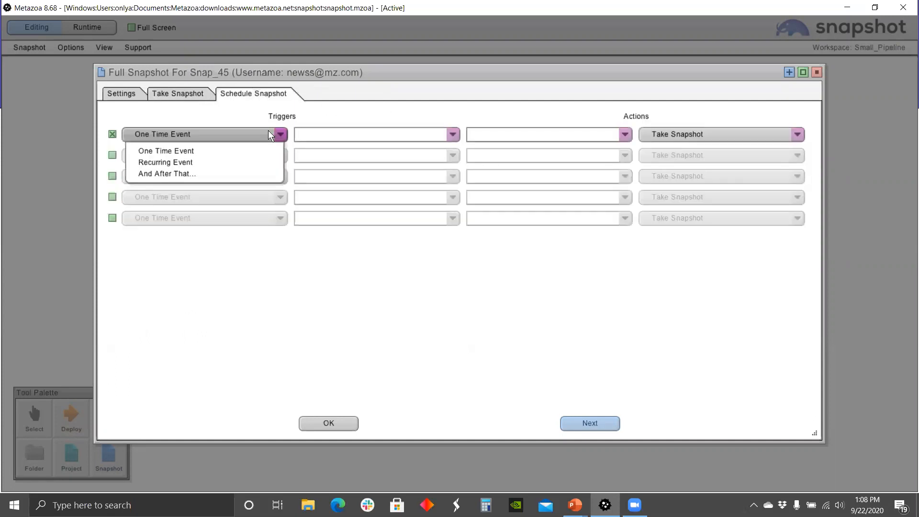
pyautogui.click(214, 163)
pyautogui.click(383, 134)
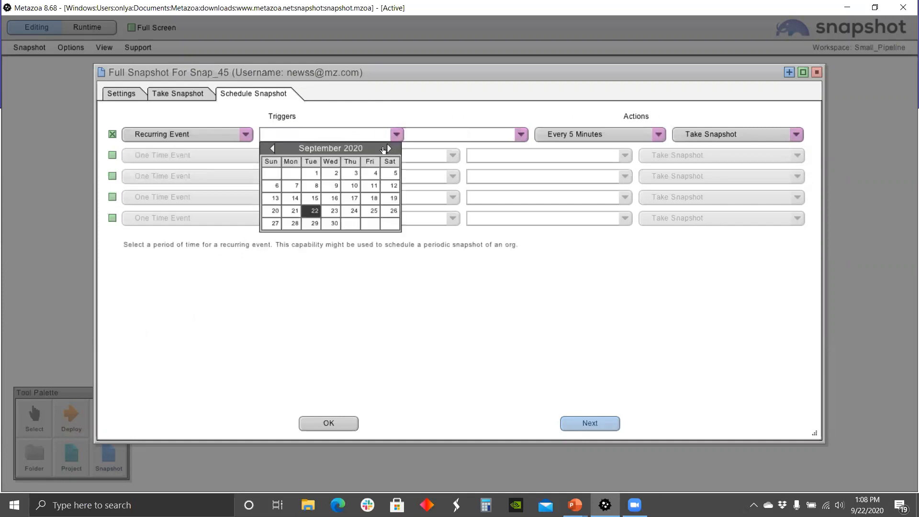
pyautogui.click(374, 211)
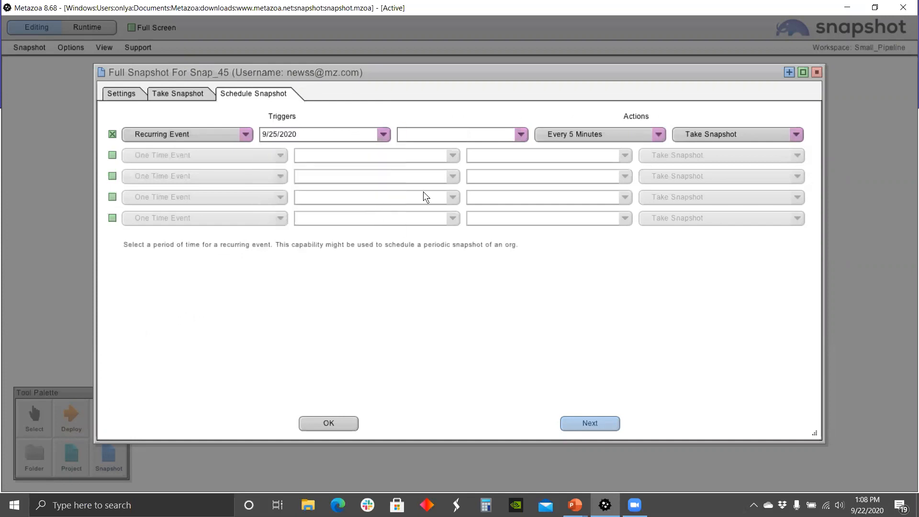
pyautogui.click(519, 135)
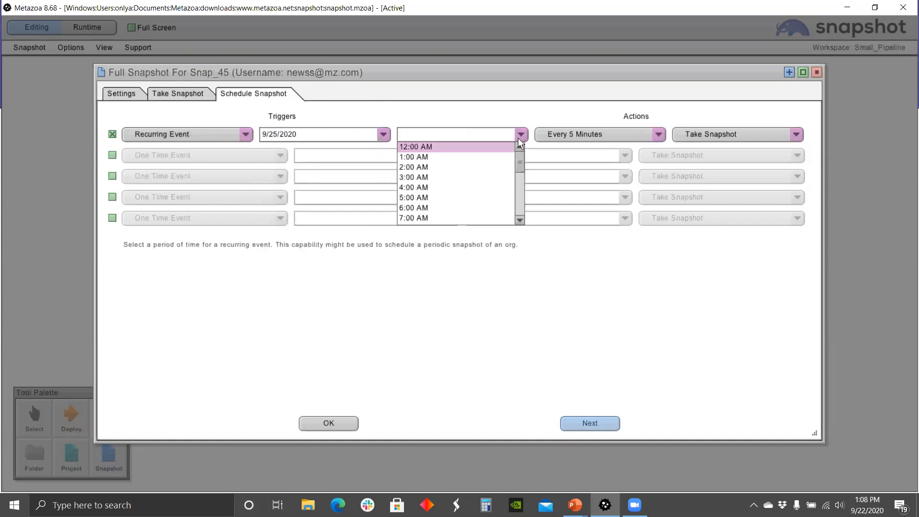
pyautogui.click(448, 168)
pyautogui.click(658, 135)
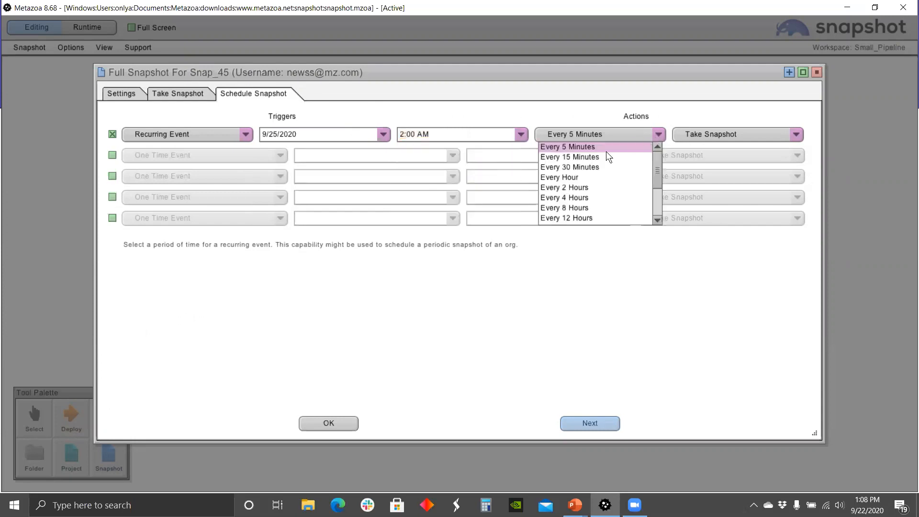
pyautogui.scroll(-2, 588, 192)
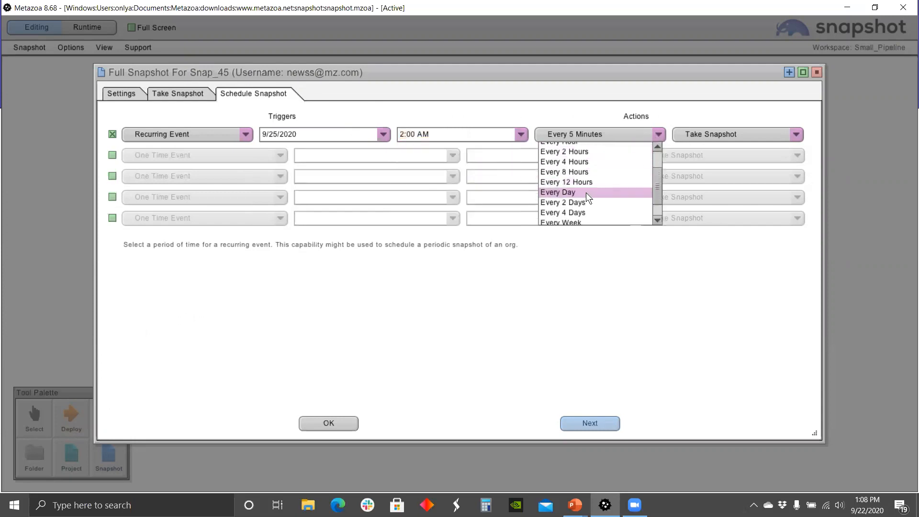
pyautogui.scroll(-1, 585, 193)
pyautogui.click(536, 312)
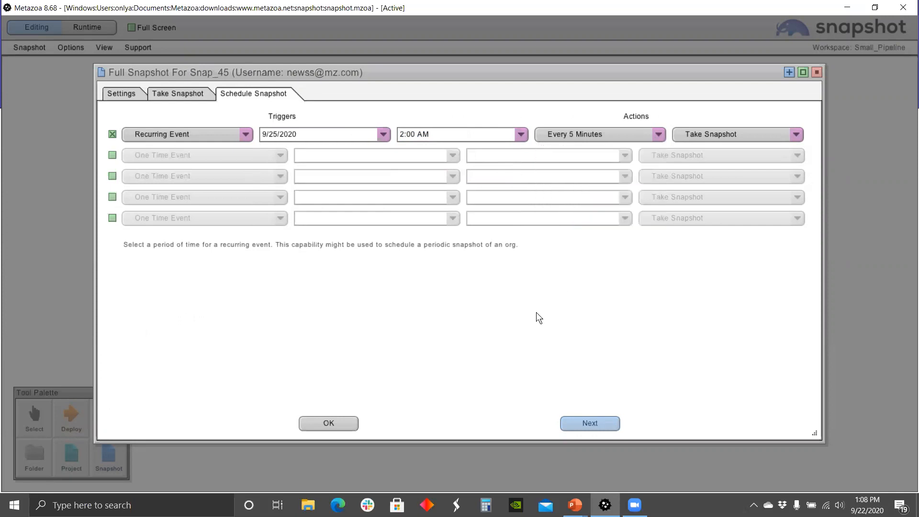
pyautogui.click(329, 423)
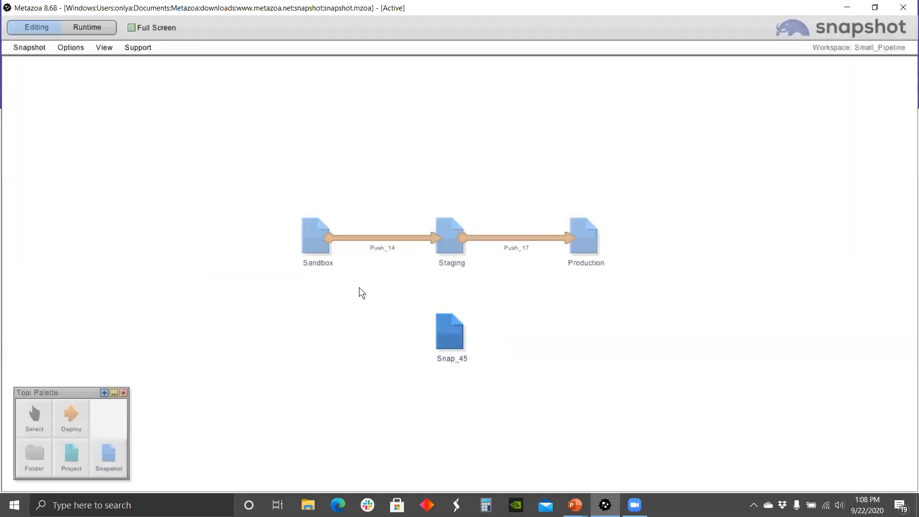
# Step: Start a partial Sandbox snapshot with packages, profiles, permission sets and custom objects set to Selected
pyautogui.rightClick(314, 235)
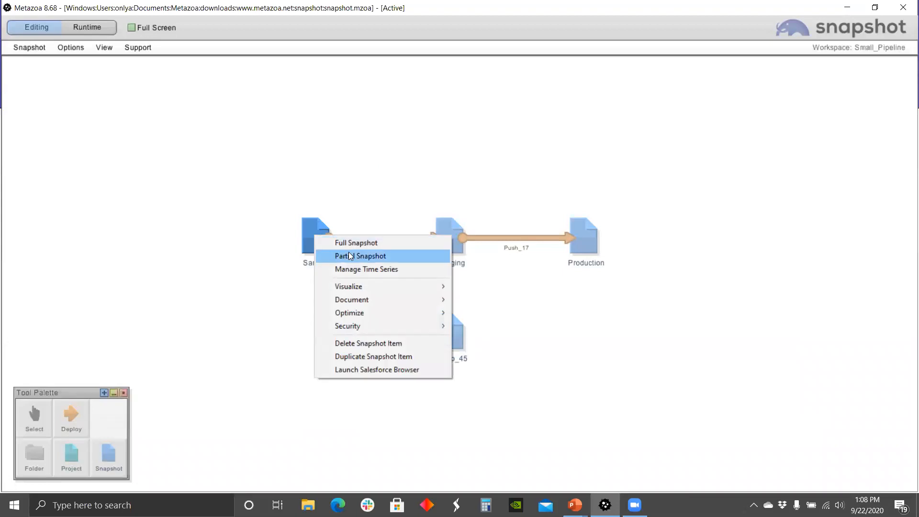
pyautogui.click(350, 256)
pyautogui.click(183, 96)
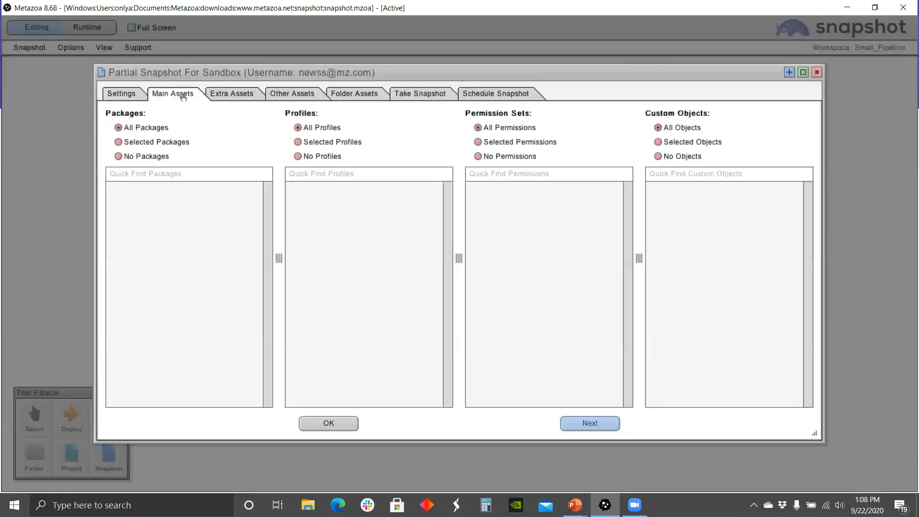
pyautogui.click(211, 222)
pyautogui.click(347, 239)
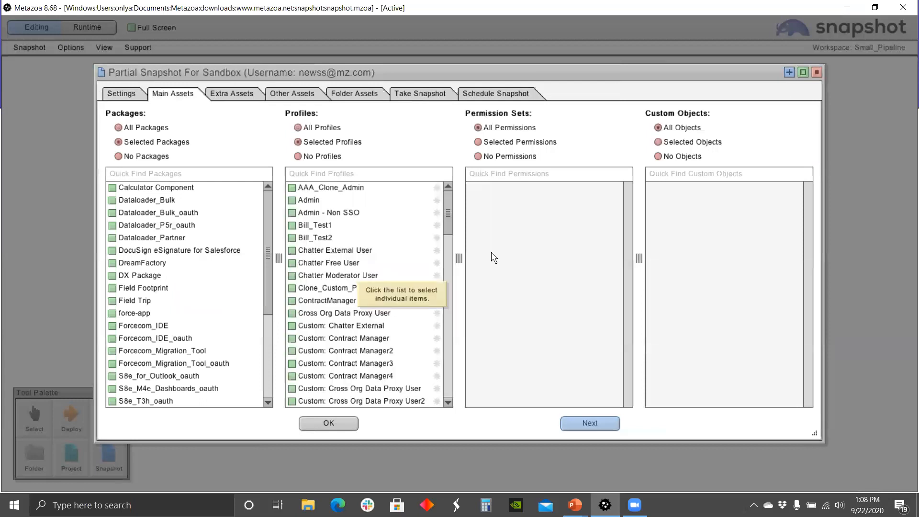
pyautogui.click(532, 255)
pyautogui.click(701, 268)
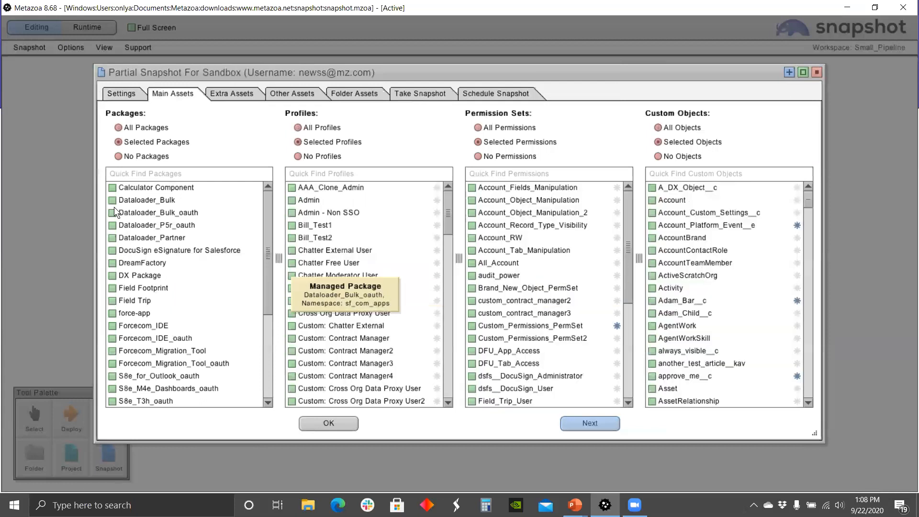
# Step: Include Dataloader_Bulk_oauth, Dataloader_P5r_oauth, DocuSign packages and Admin, Admin - Non SSO, Bill_Test2 profiles
pyautogui.click(112, 212)
pyautogui.click(112, 225)
pyautogui.click(113, 250)
pyautogui.click(293, 200)
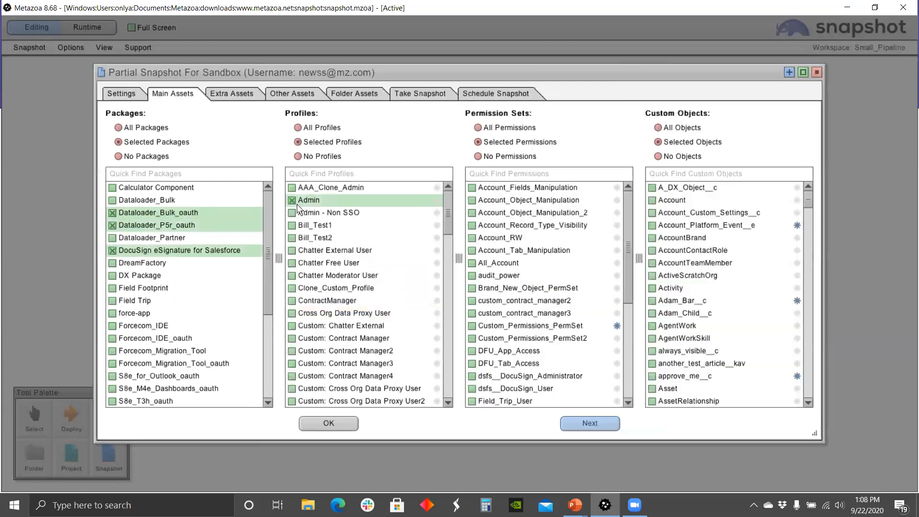
pyautogui.click(293, 213)
pyautogui.click(293, 238)
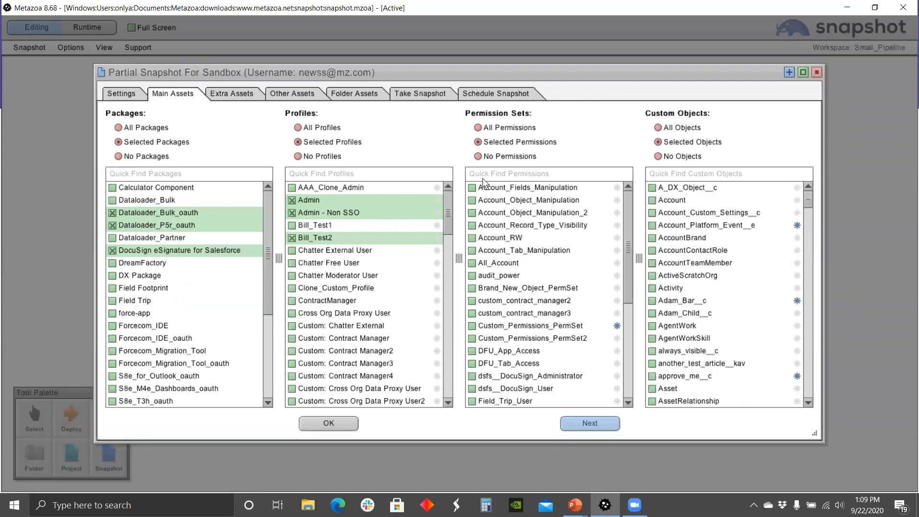
pyautogui.click(814, 73)
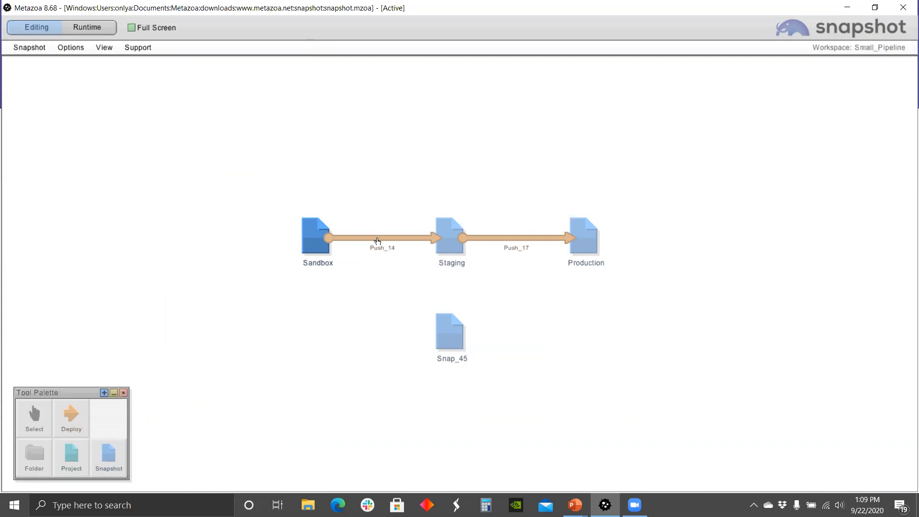
# Step: Draw a Push_46 deployment from Sandbox to Snap_45, dismissing the error that appears
pyautogui.click(71, 415)
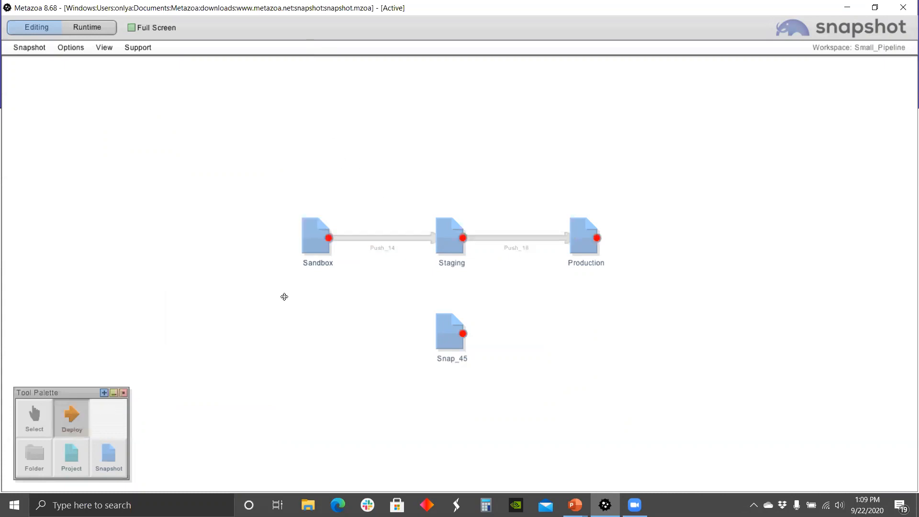
pyautogui.moveTo(327, 237); pyautogui.dragTo(435, 335)
pyautogui.click(459, 314)
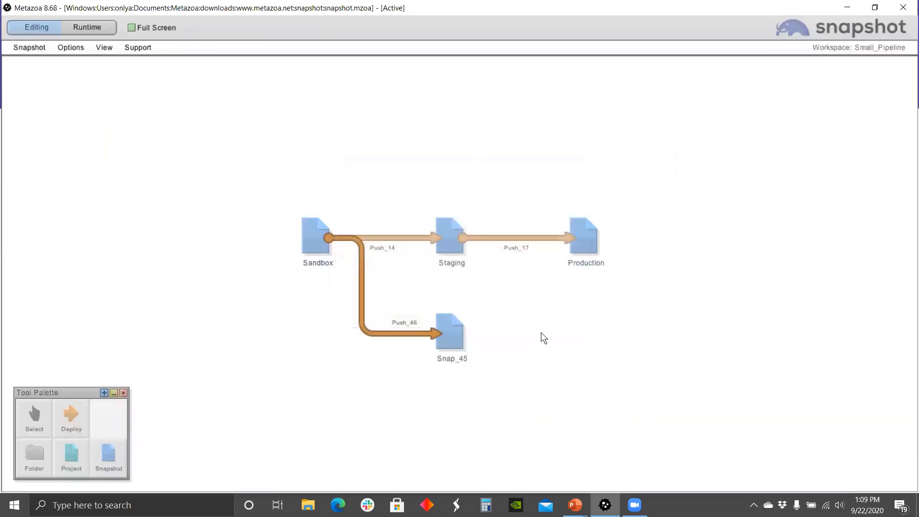
pyautogui.click(386, 194)
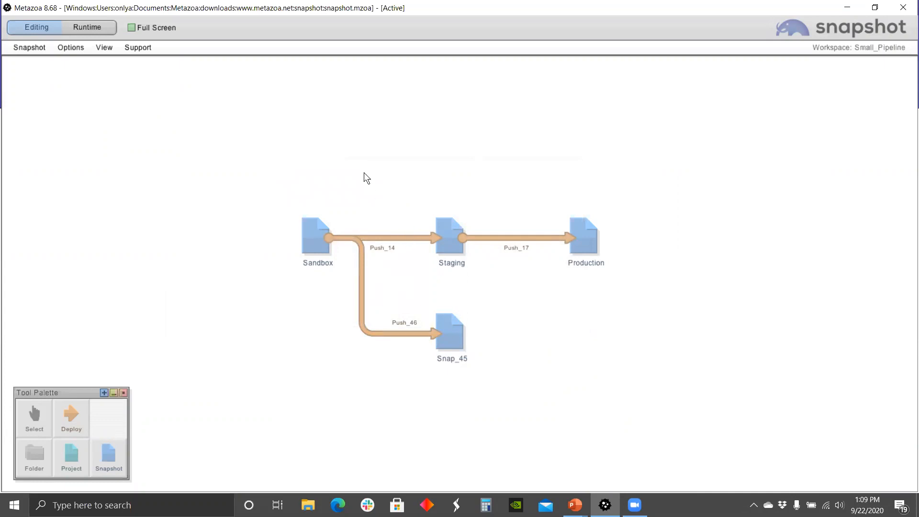
# Step: Browse the Push_14 deployment's actions, including comparison and dataset options, without running any
pyautogui.rightClick(394, 238)
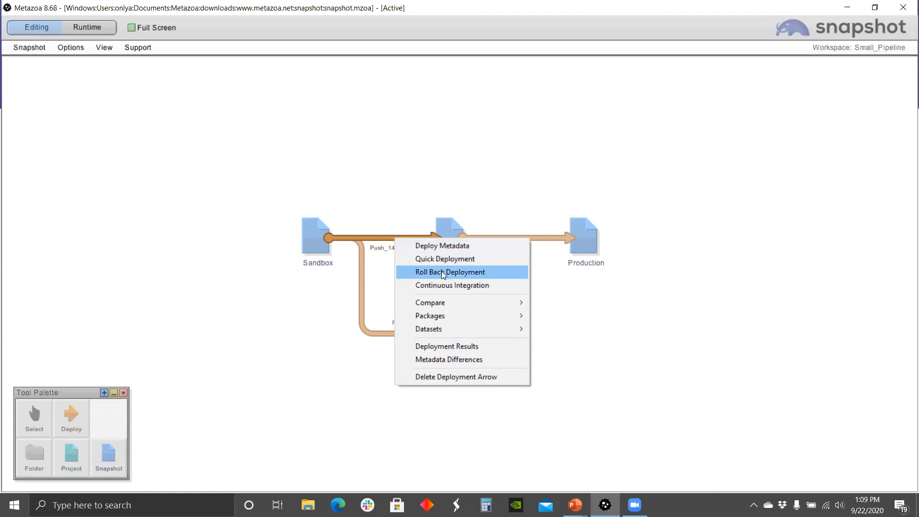
pyautogui.moveTo(451, 300)
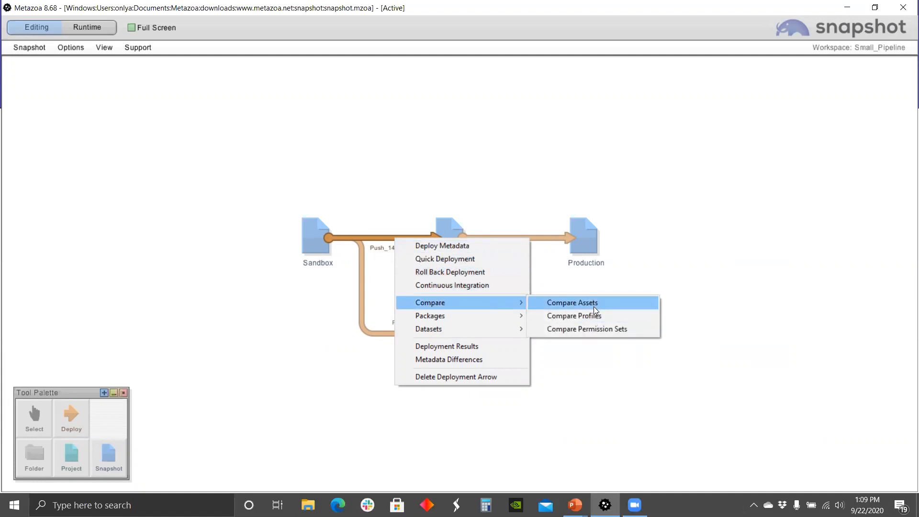
pyautogui.moveTo(524, 330)
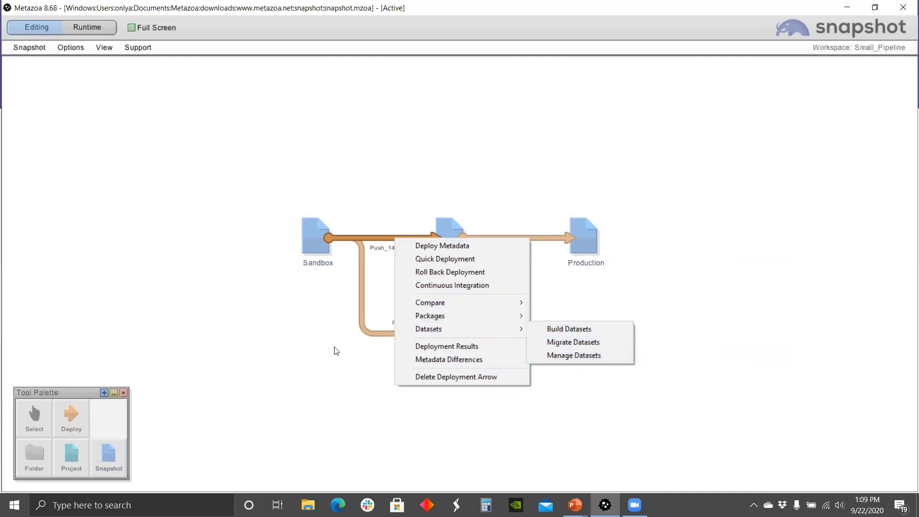
pyautogui.click(315, 353)
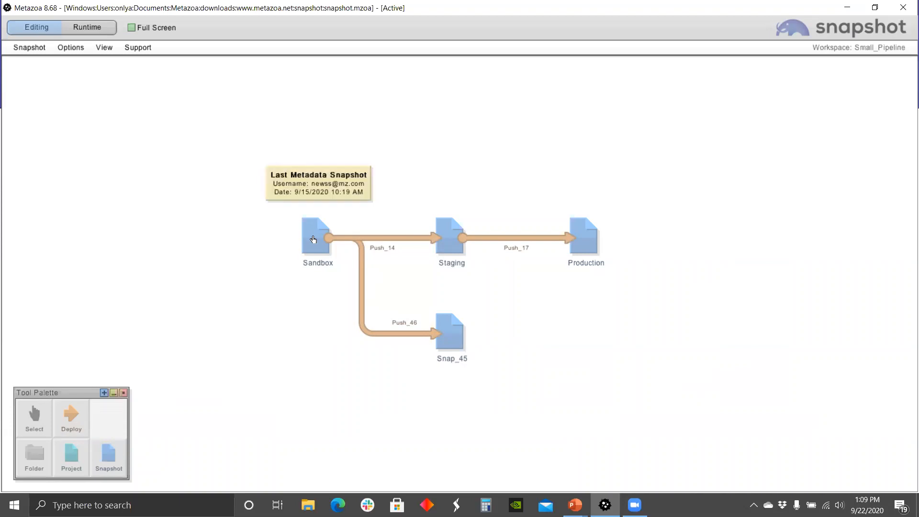
# Step: Show the Sandbox node's Visualize submenu: View Assets, View Profiles and View Permission Sets
pyautogui.rightClick(313, 239)
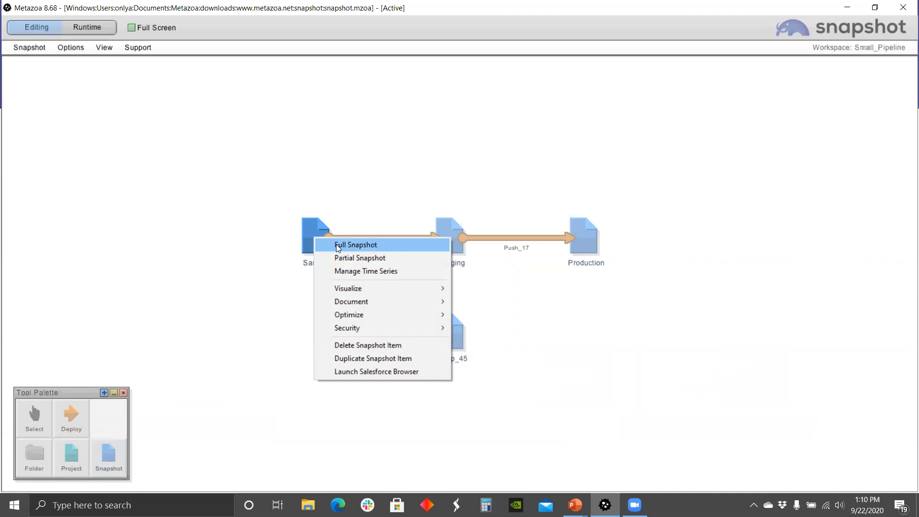
pyautogui.moveTo(363, 290)
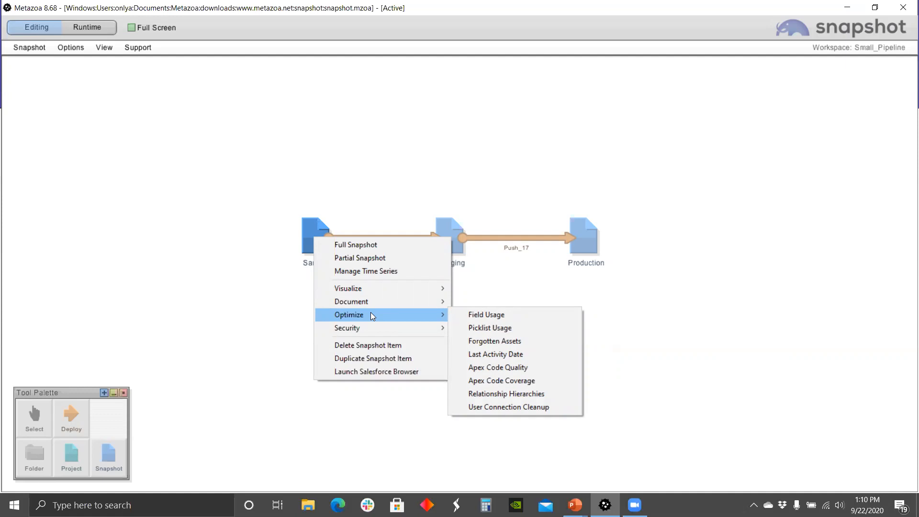
pyautogui.moveTo(380, 329)
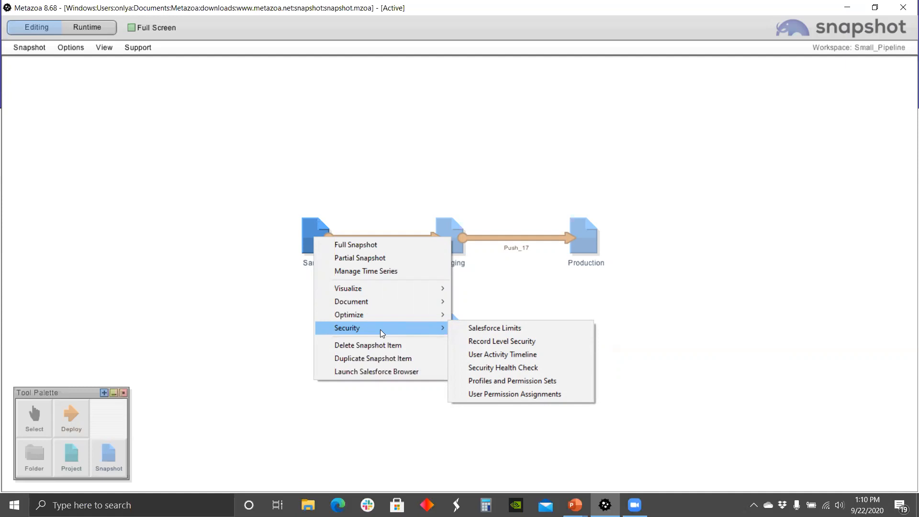
pyautogui.moveTo(370, 293)
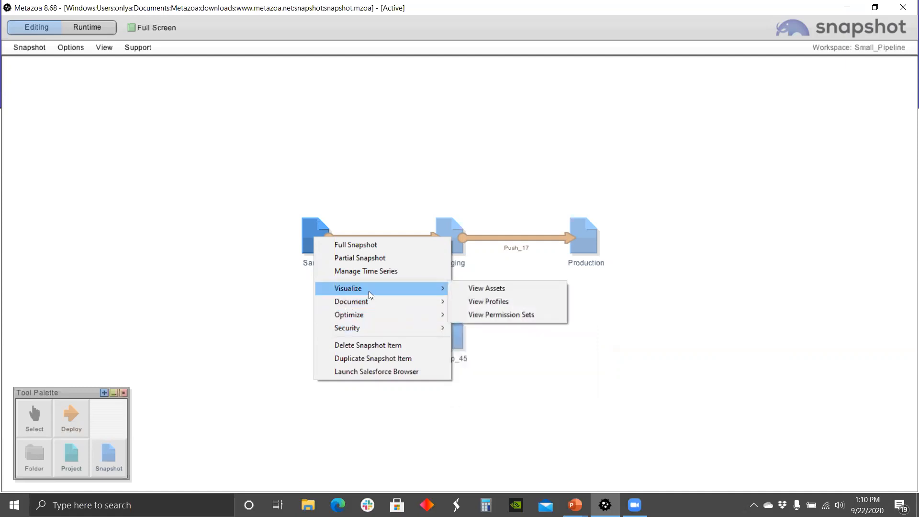
# Step: Open the Sandbox asset viewer, resize its panes, and show Adam_Bar__c's details and XML
pyautogui.click(502, 287)
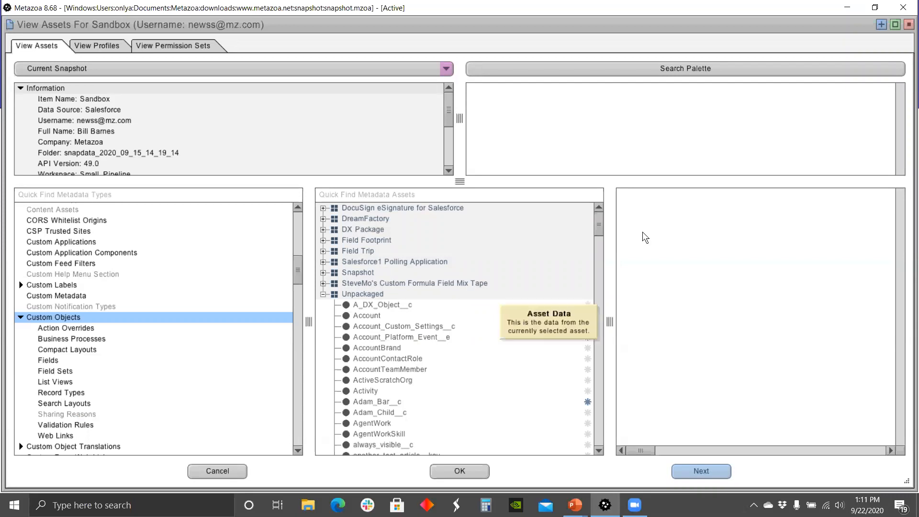
pyautogui.moveTo(293, 264); pyautogui.dragTo(292, 219)
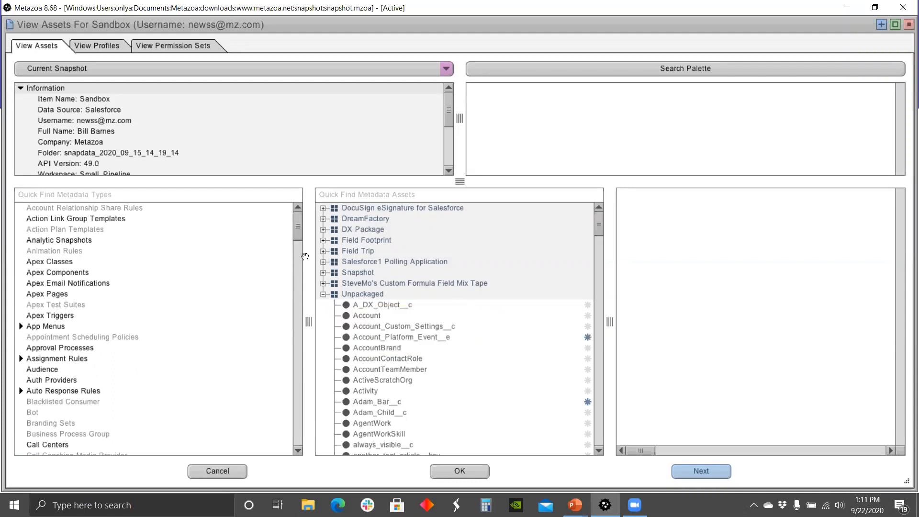
pyautogui.moveTo(298, 237); pyautogui.dragTo(300, 282)
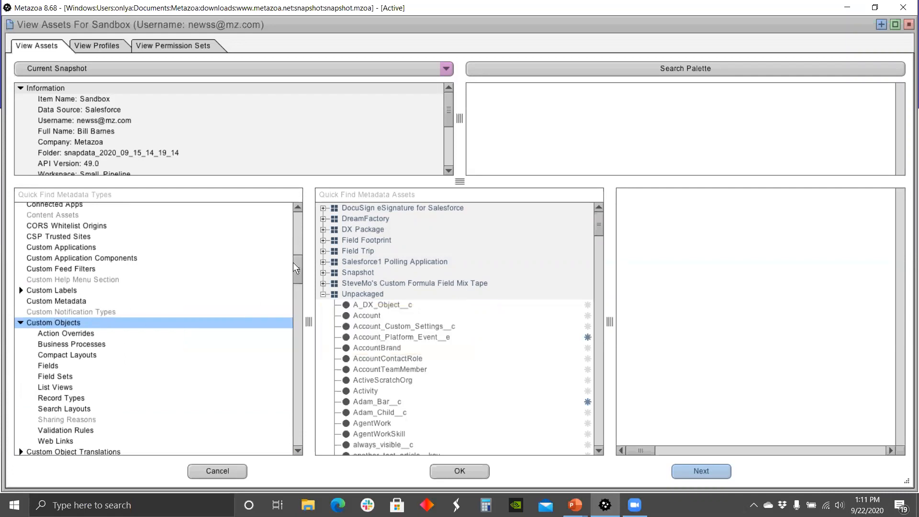
pyautogui.moveTo(598, 230); pyautogui.dragTo(598, 237)
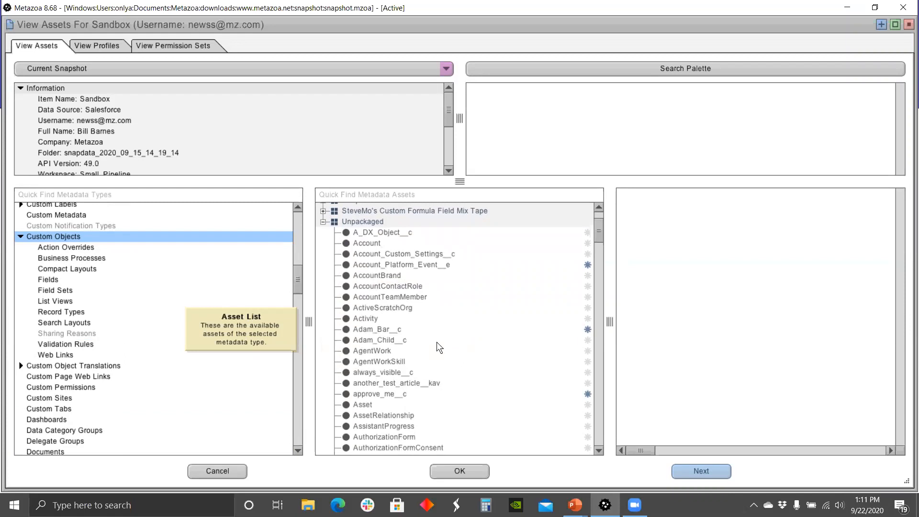
pyautogui.click(388, 330)
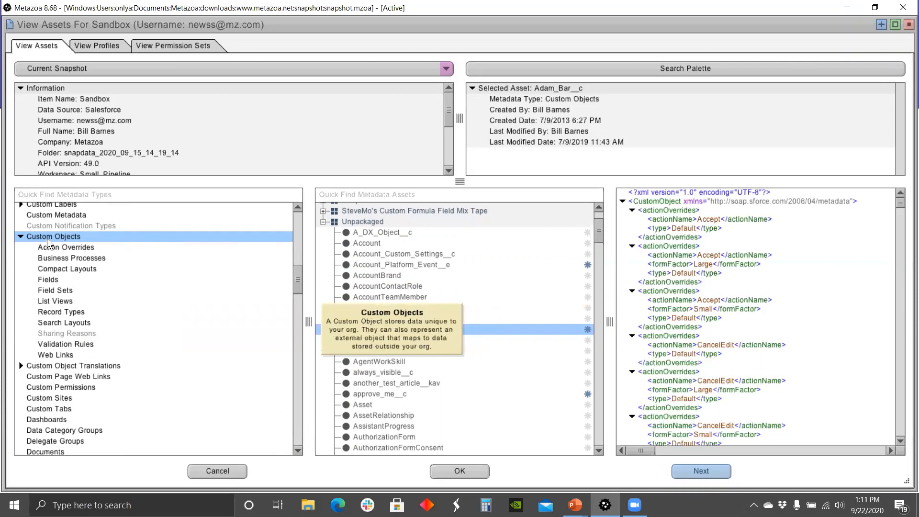
# Step: Show the Account field Account_Depth__c's picklist XML under Custom Objects > Fields and bring up its actions
pyautogui.click(46, 282)
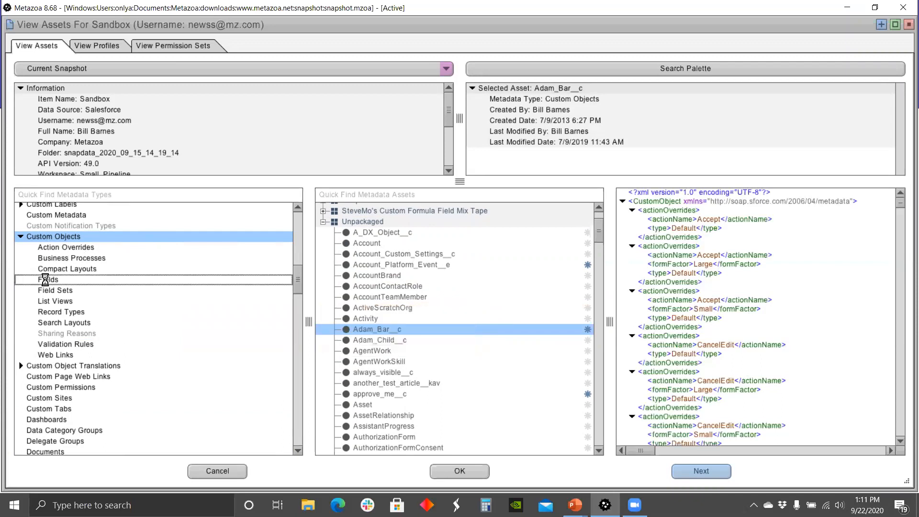
pyautogui.scroll(-2, 409, 358)
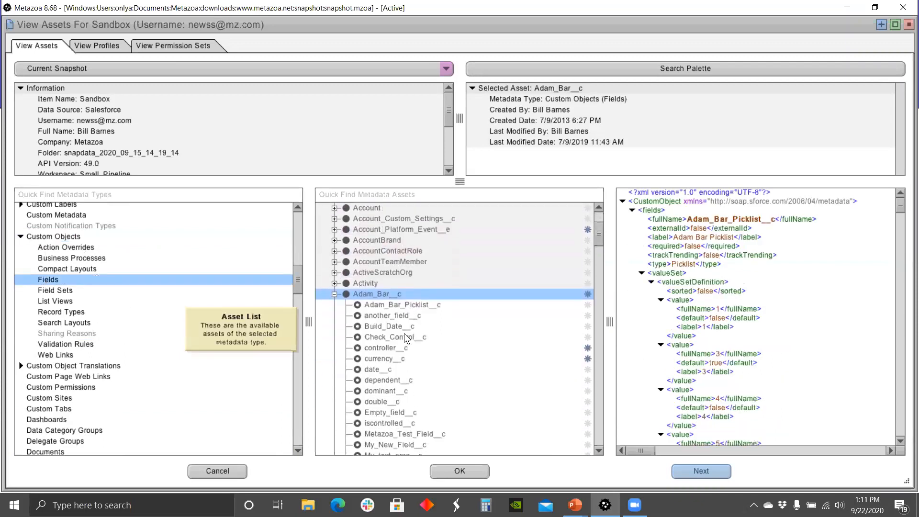
pyautogui.click(334, 208)
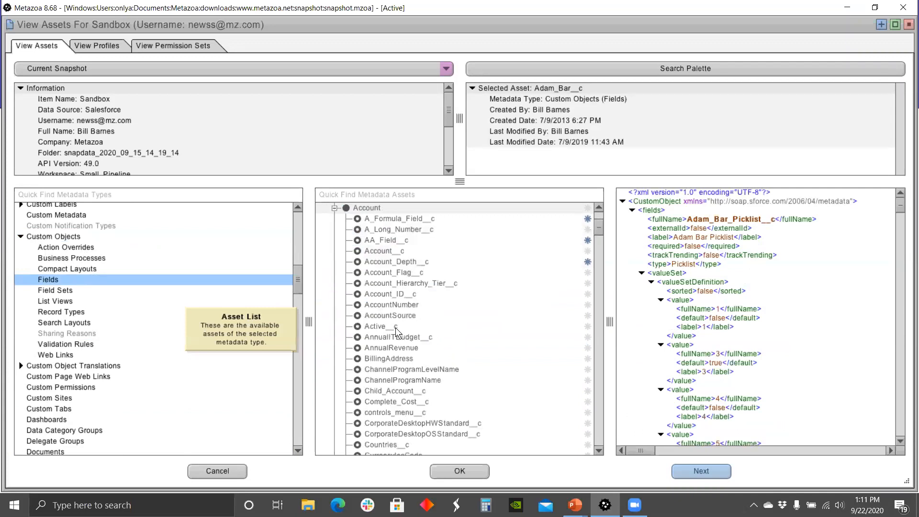
pyautogui.click(410, 262)
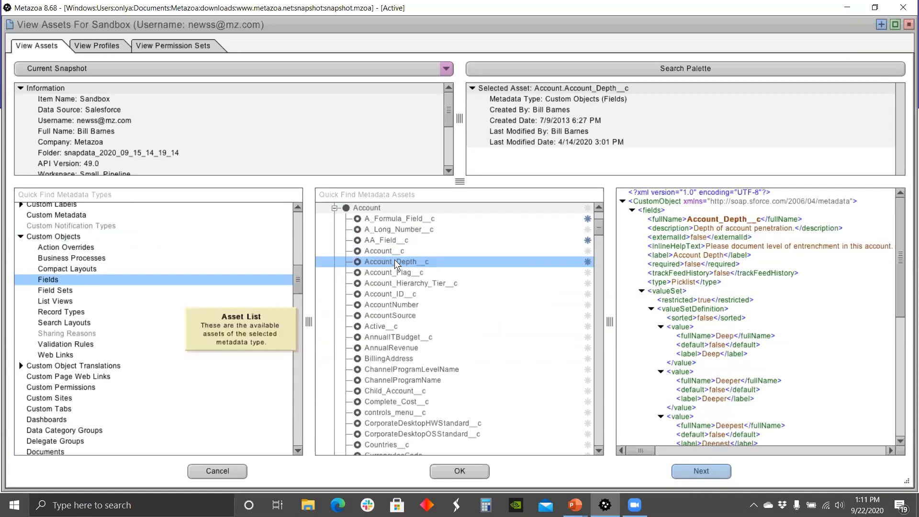
pyautogui.rightClick(396, 263)
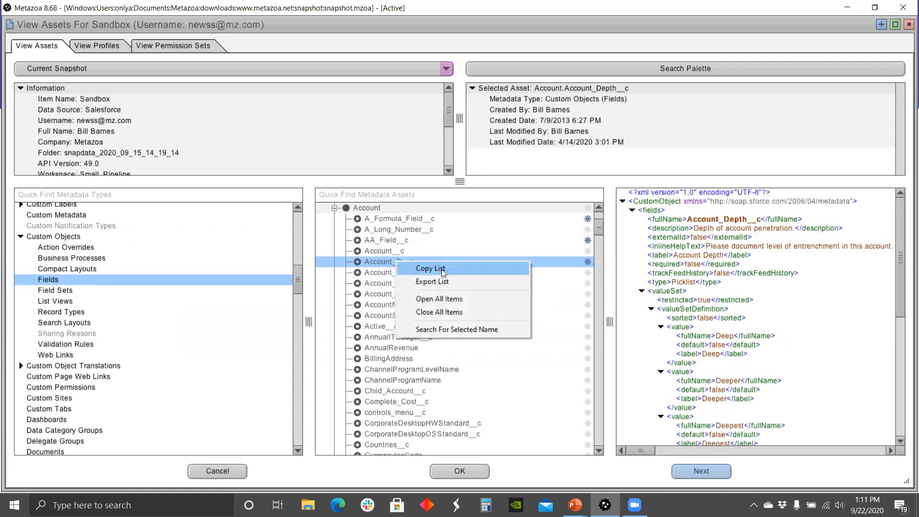
# Step: Search for the 33 assets referencing Account_Depth__c and enlarge the results window
pyautogui.click(467, 329)
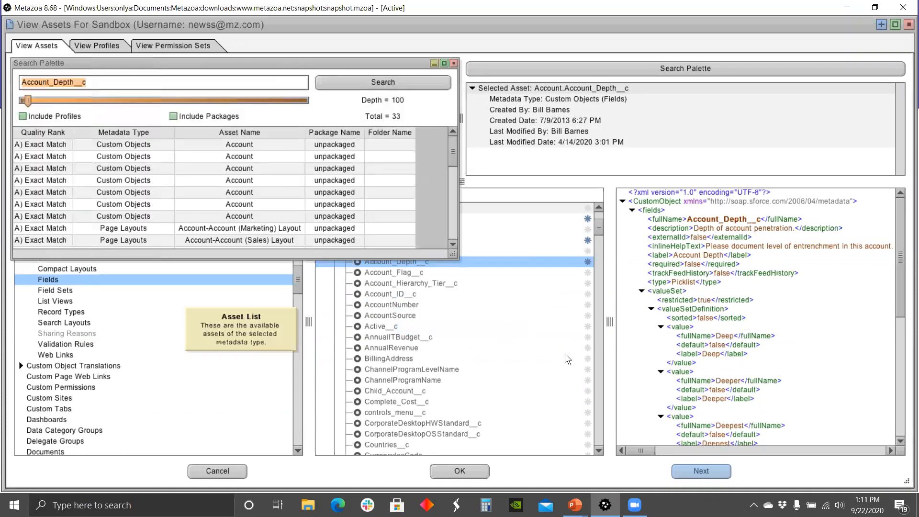
pyautogui.moveTo(451, 255); pyautogui.dragTo(550, 428)
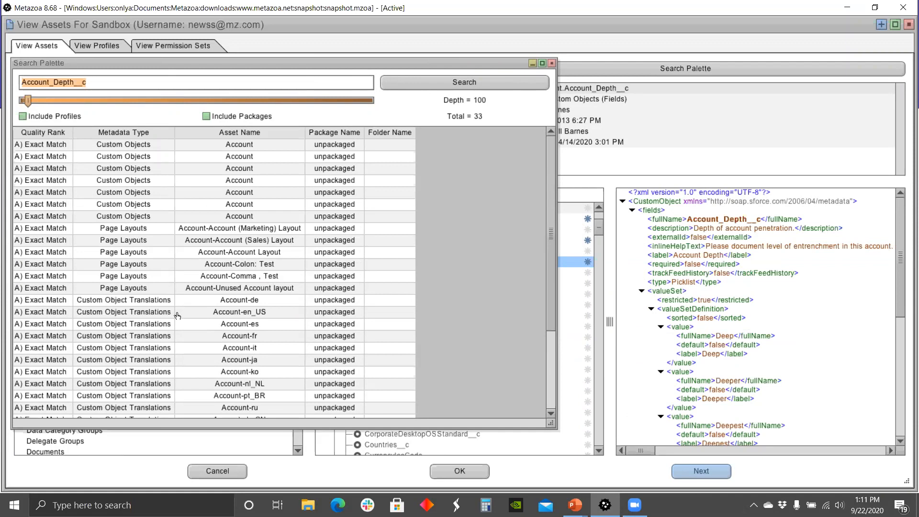
pyautogui.moveTo(549, 169); pyautogui.dragTo(558, 251)
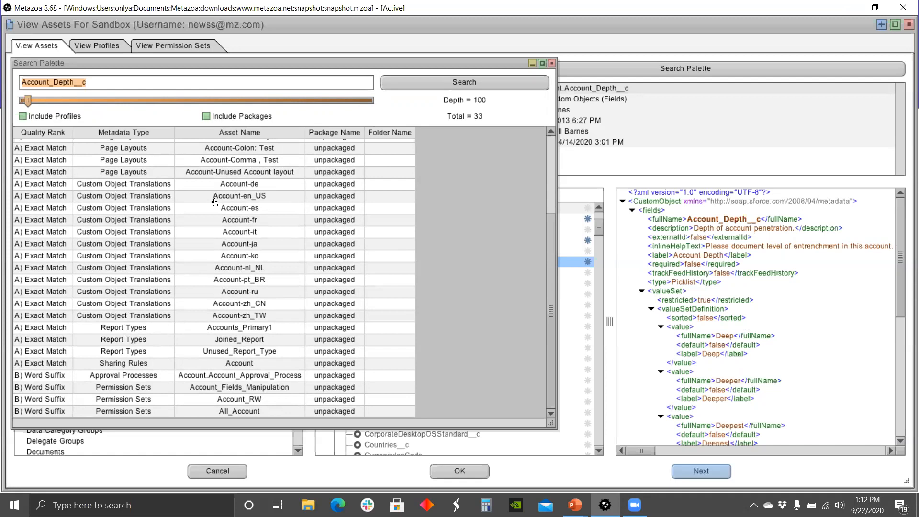
pyautogui.rightClick(221, 182)
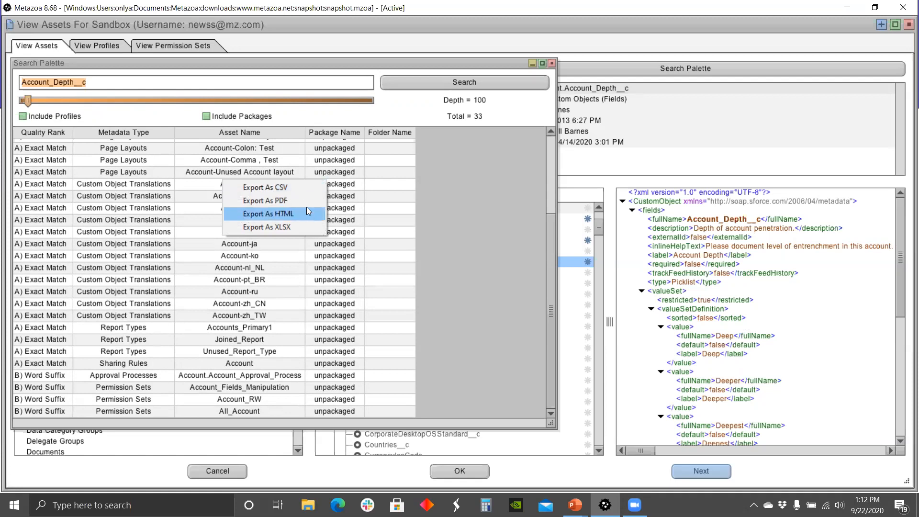
pyautogui.click(451, 189)
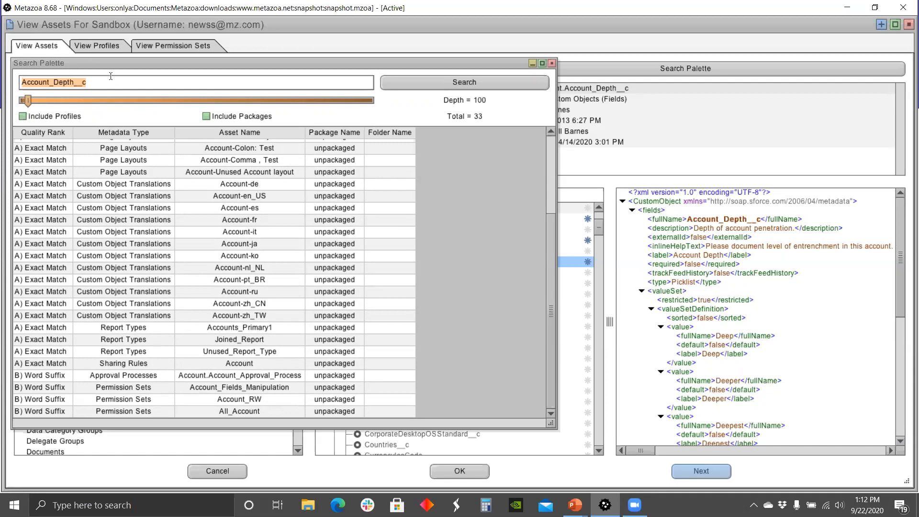
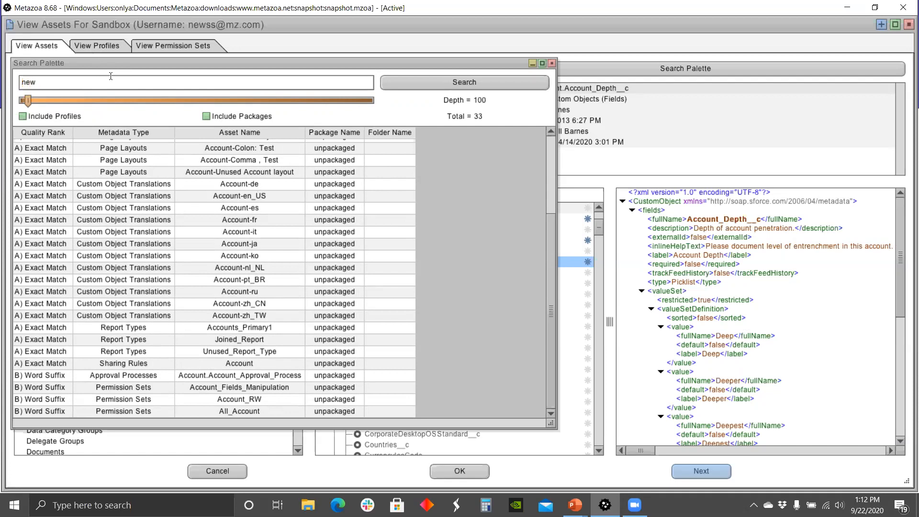
# Step: Search assets for the Sandbox user's e-mail username and show Agent_Supervisor_Overview's XML
pyautogui.click(419, 86)
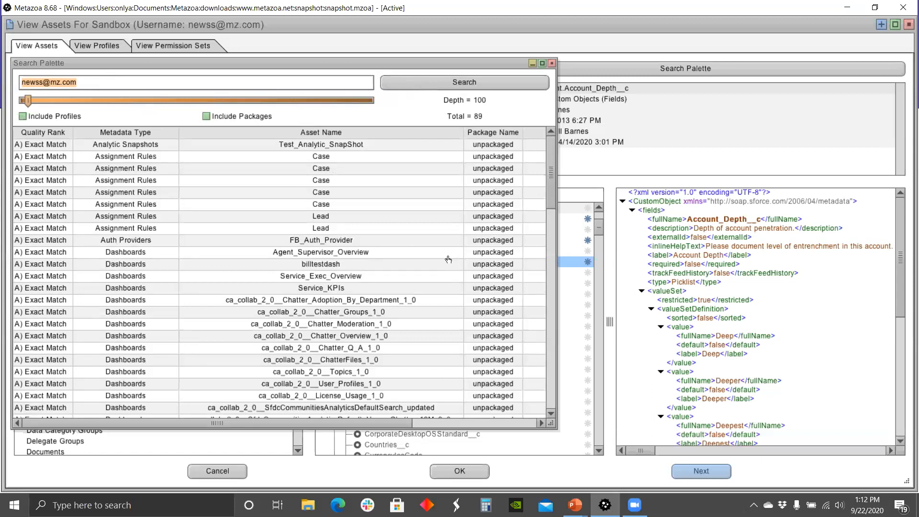
pyautogui.scroll(-1, 447, 261)
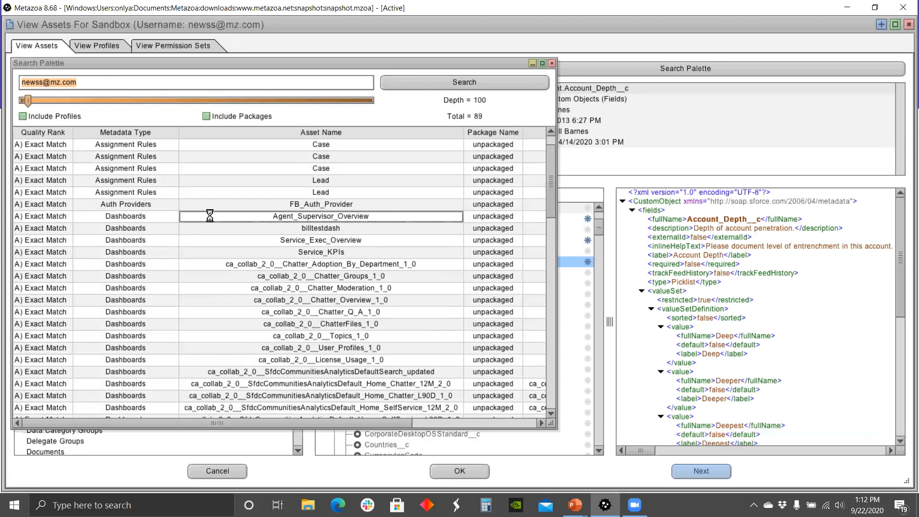
pyautogui.click(209, 219)
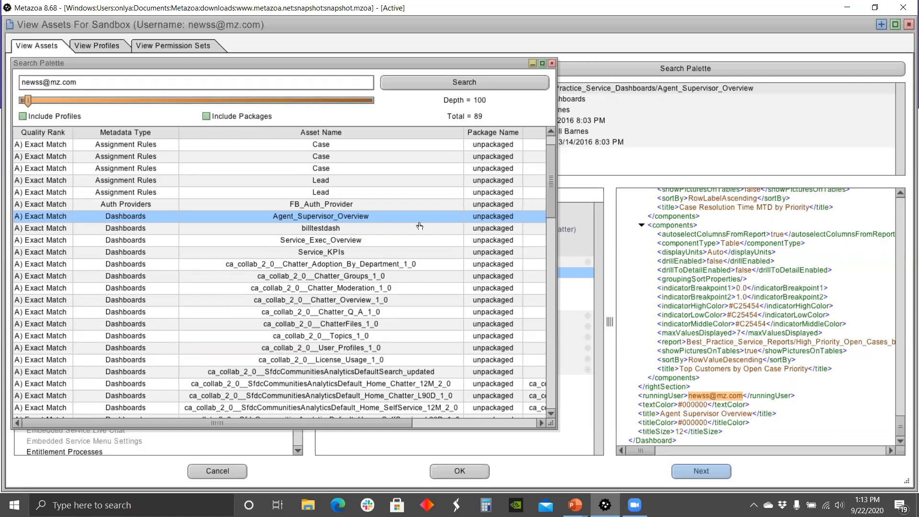
# Step: Close the search results and list Sandbox profiles such as AAA_Clone_Admin, Admin and Admin - Non SSO
pyautogui.click(551, 64)
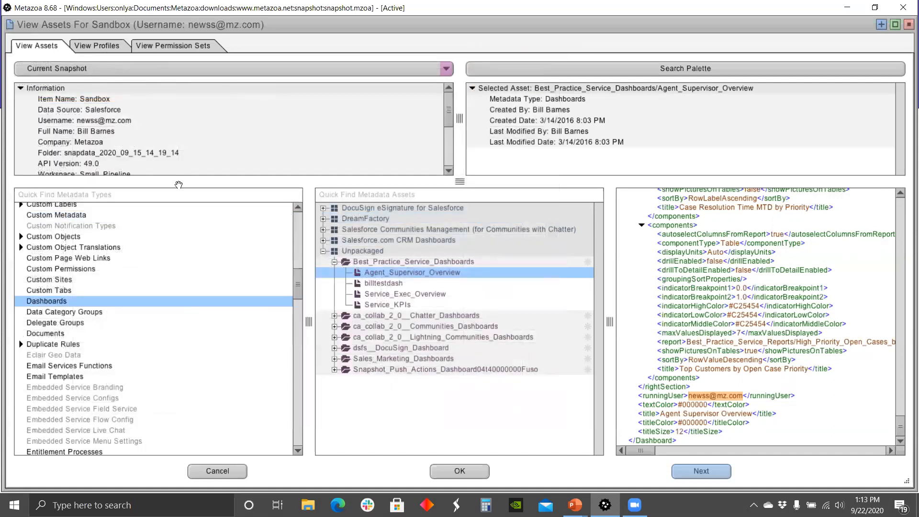
pyautogui.scroll(-1, 299, 284)
pyautogui.moveTo(298, 283); pyautogui.dragTo(309, 370)
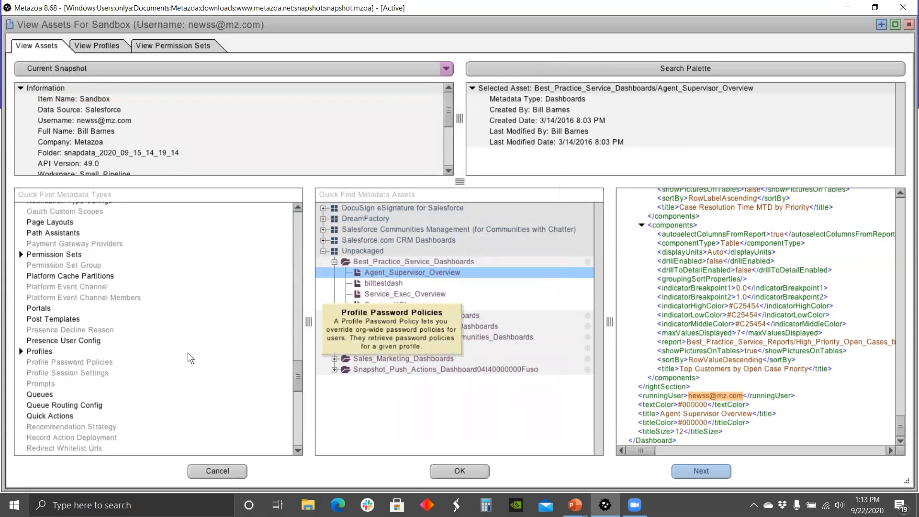
pyautogui.click(41, 350)
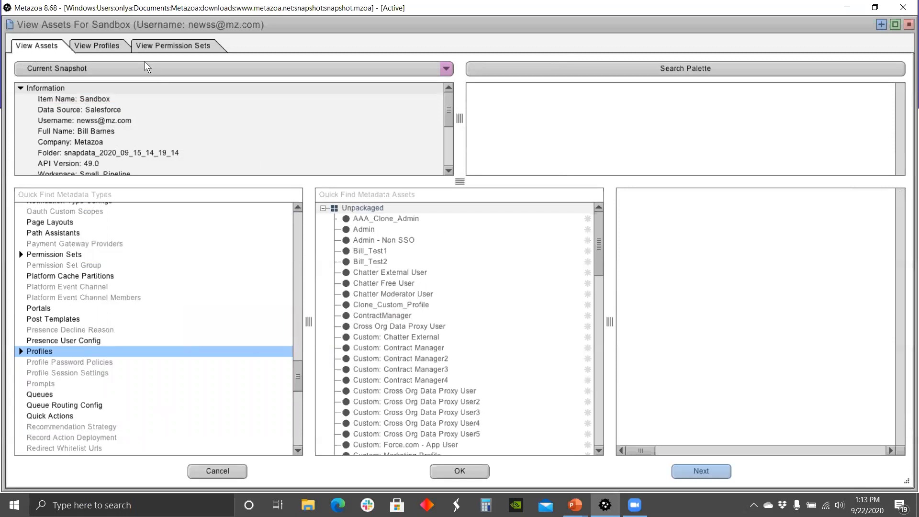
# Step: Show the object permissions table per profile, then bring up its Trim Table row and column options
pyautogui.click(97, 47)
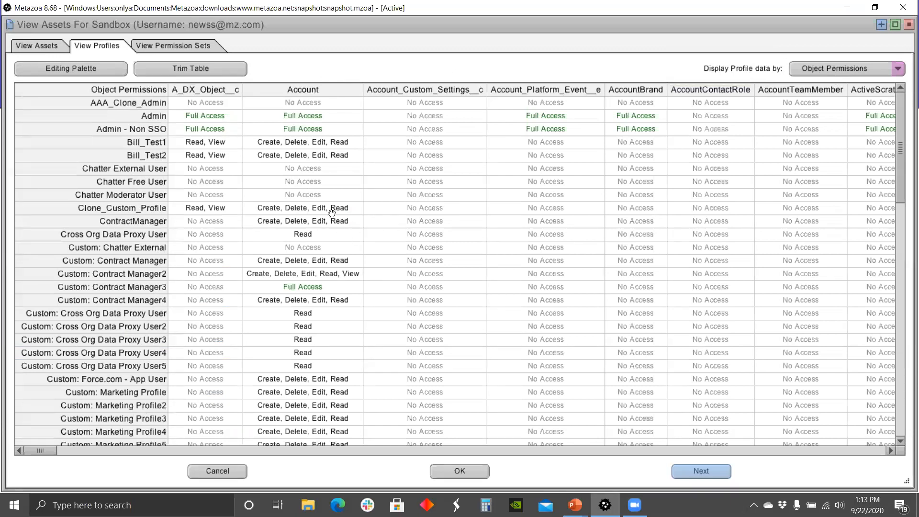
pyautogui.click(897, 69)
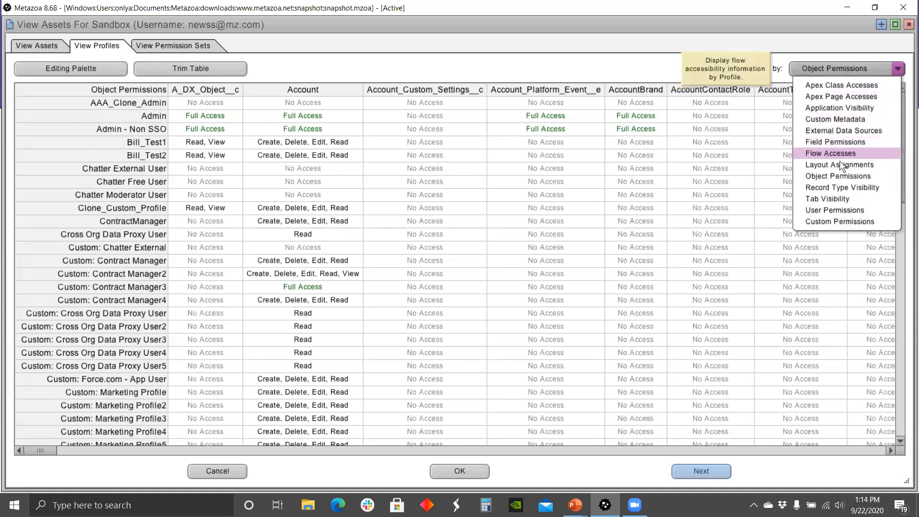
pyautogui.click(832, 199)
pyautogui.click(898, 70)
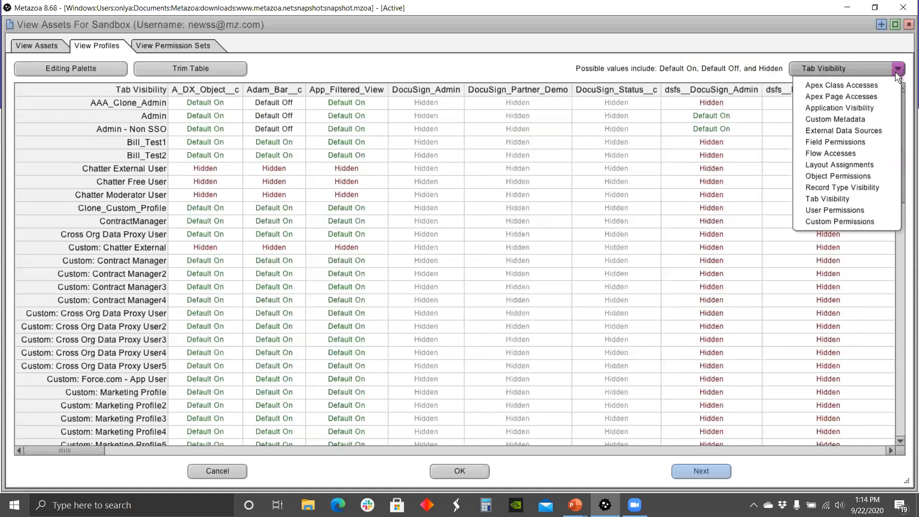
pyautogui.click(842, 177)
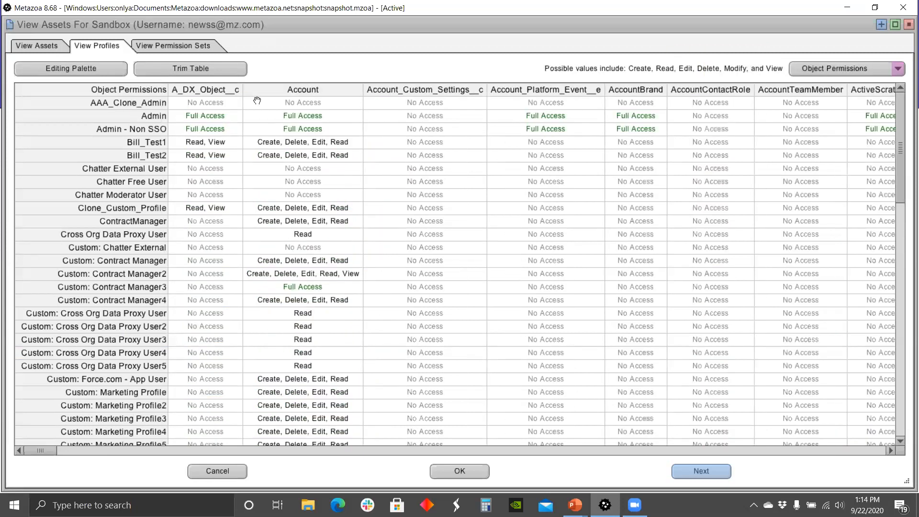
pyautogui.click(211, 71)
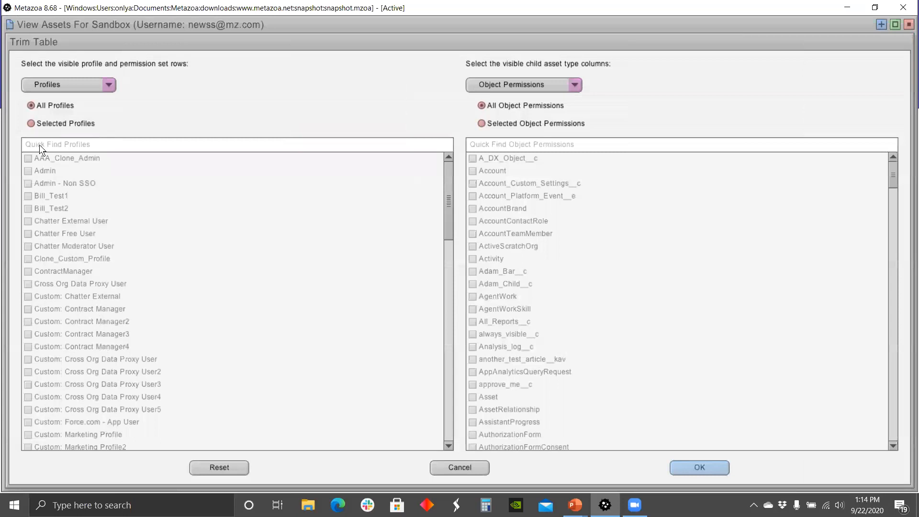
# Step: Trim the object permissions table to the AAA_Clone_Admin, Admin and Admin - Non SSO profiles
pyautogui.click(30, 123)
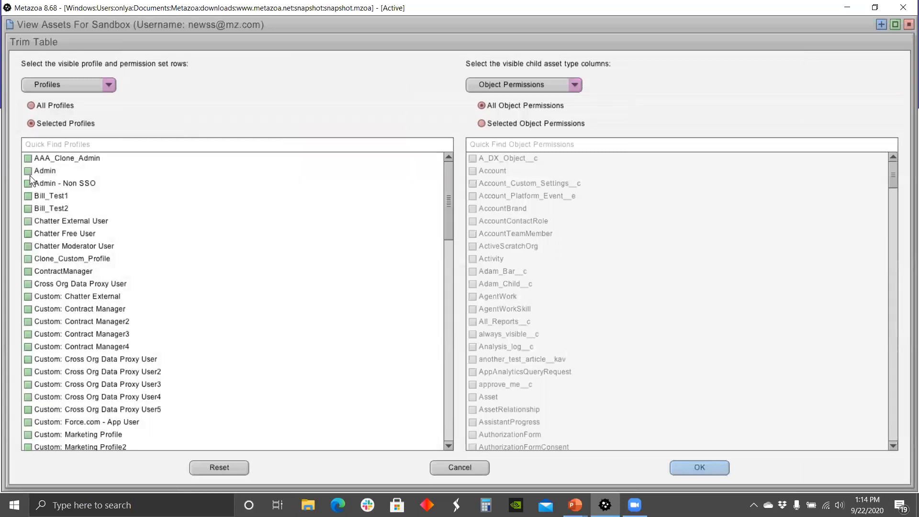
pyautogui.click(28, 163)
pyautogui.click(28, 169)
pyautogui.click(28, 182)
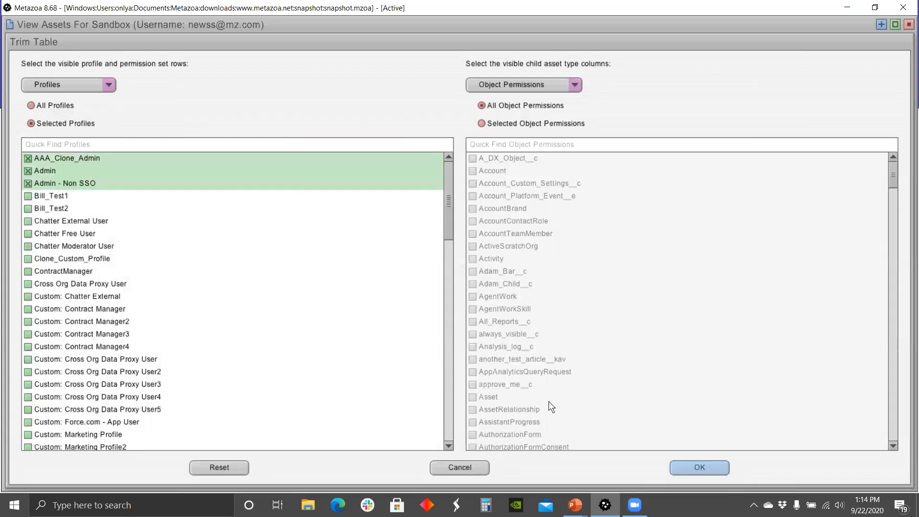
pyautogui.click(689, 473)
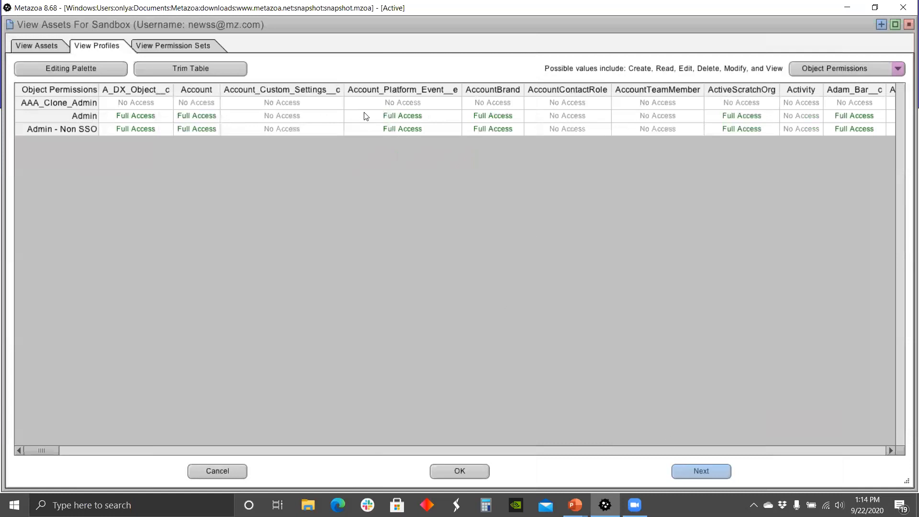
pyautogui.rightClick(366, 116)
pyautogui.click(345, 69)
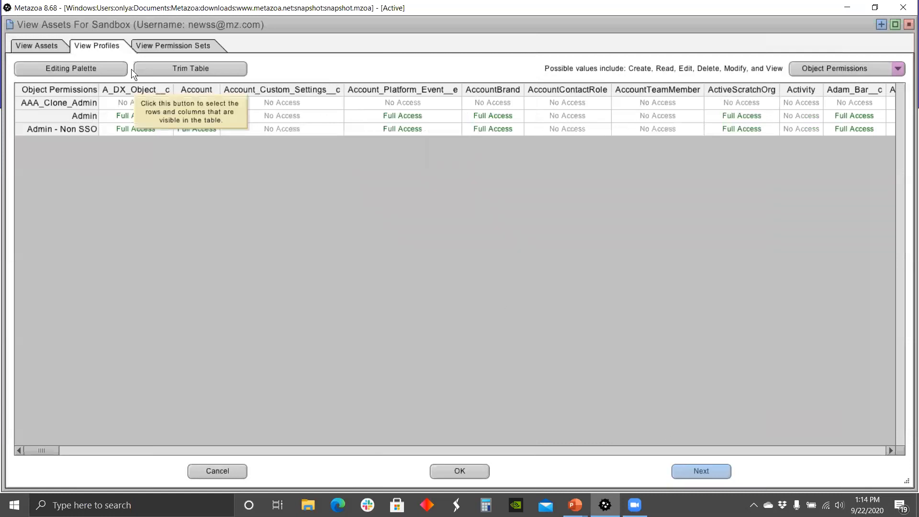
# Step: Grant Create, Read, Edit, Delete on Account_Custom_Settings__c, Admin AccountContactRole and Non SSO AccountTeamMember
pyautogui.click(91, 67)
pyautogui.click(276, 89)
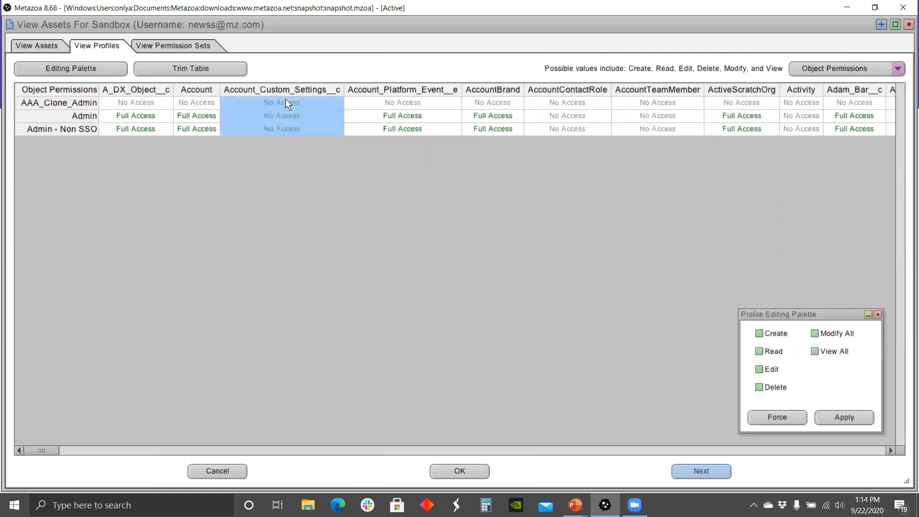
pyautogui.keyDown('ctrl'); pyautogui.click(567, 114); pyautogui.keyUp('ctrl')
pyautogui.keyDown('ctrl'); pyautogui.click(664, 129); pyautogui.keyUp('ctrl')
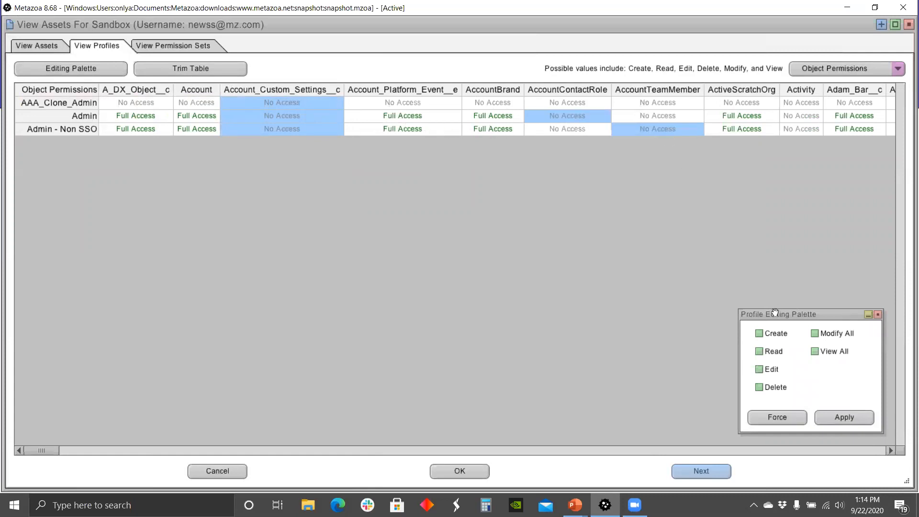
pyautogui.click(761, 333)
pyautogui.click(760, 352)
pyautogui.click(761, 371)
pyautogui.click(761, 388)
pyautogui.click(843, 416)
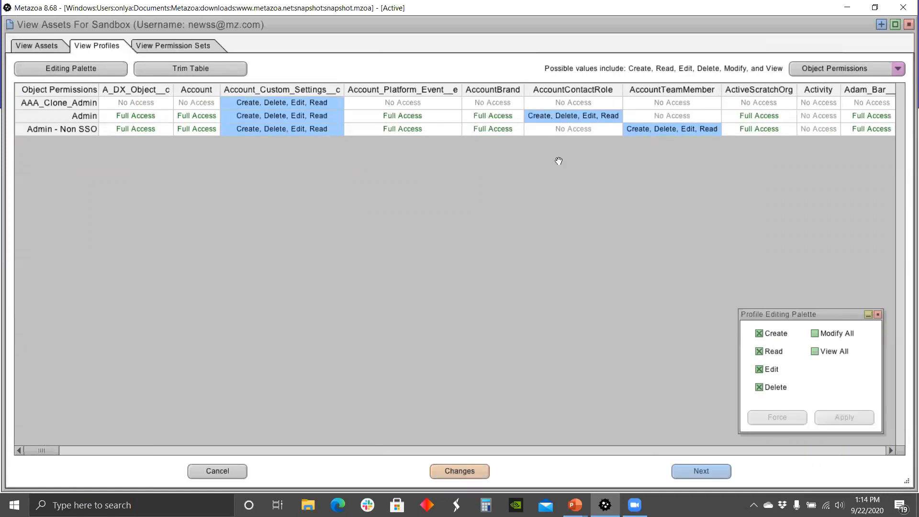
pyautogui.click(877, 314)
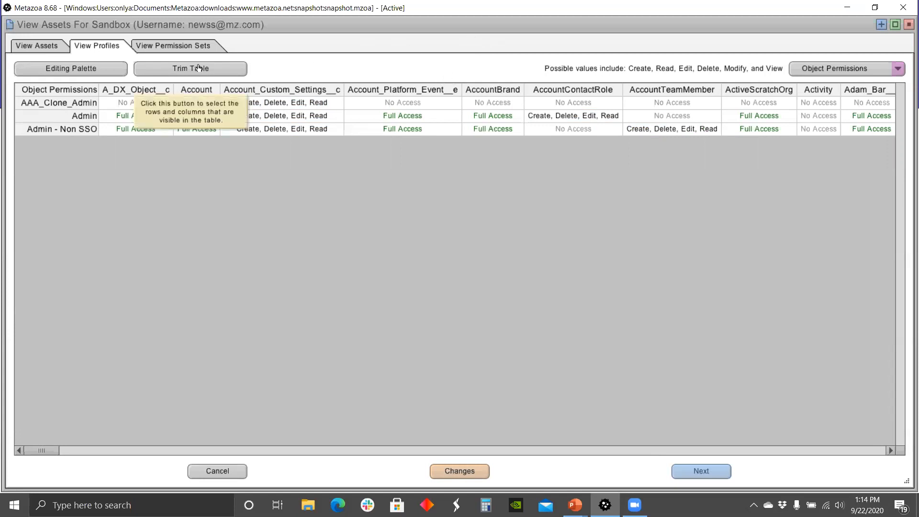
# Step: View the permission sets table, then close the Sandbox asset viewer
pyautogui.click(145, 47)
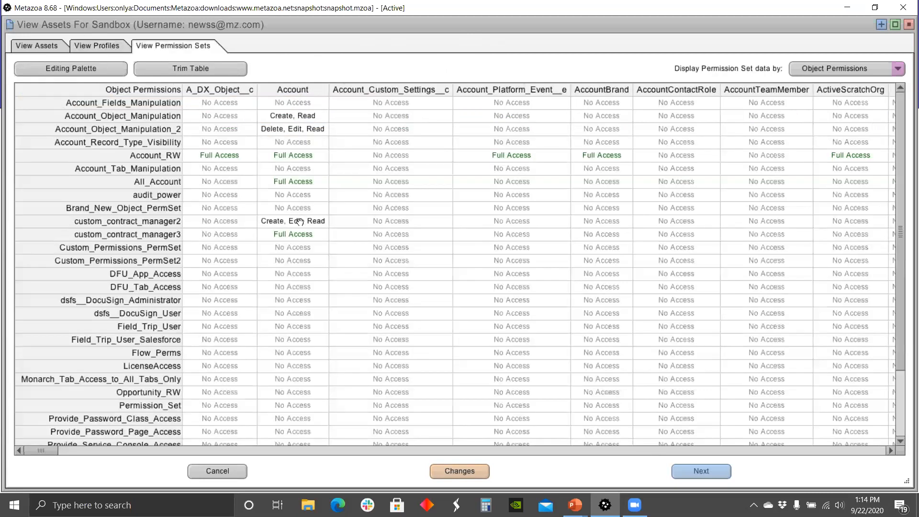
pyautogui.click(907, 26)
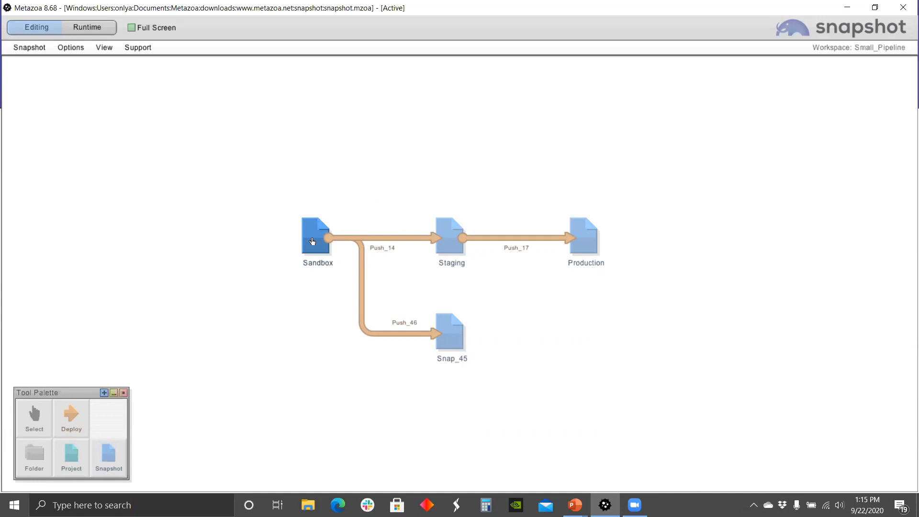
# Step: Launch the Data Dictionary report from the Sandbox node's Document menu
pyautogui.rightClick(311, 234)
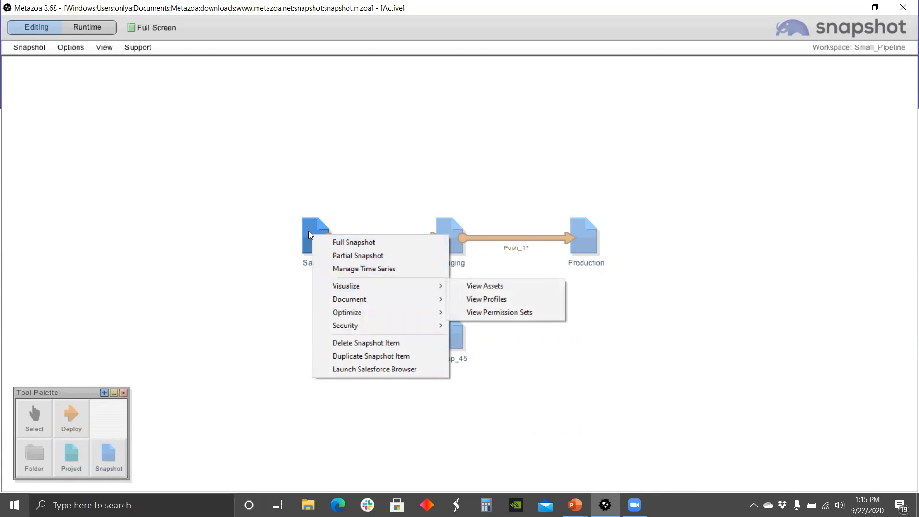
pyautogui.moveTo(341, 299)
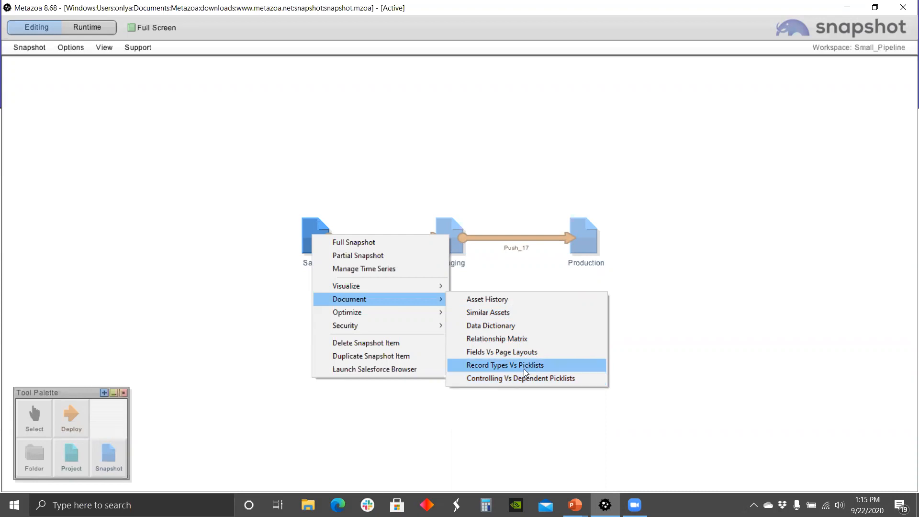
pyautogui.click(500, 325)
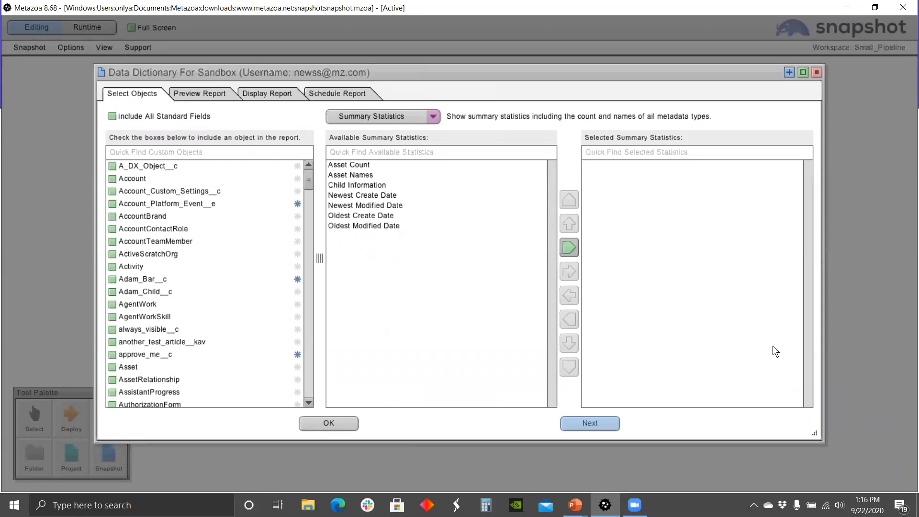
# Step: Include Account and select Asset Count plus Newest/Oldest Create and Modified Date statistics
pyautogui.click(802, 73)
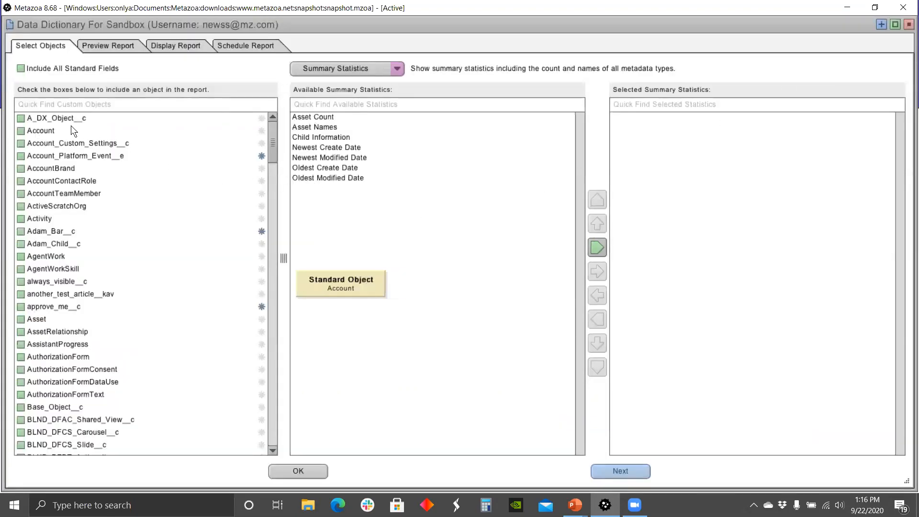
pyautogui.click(30, 128)
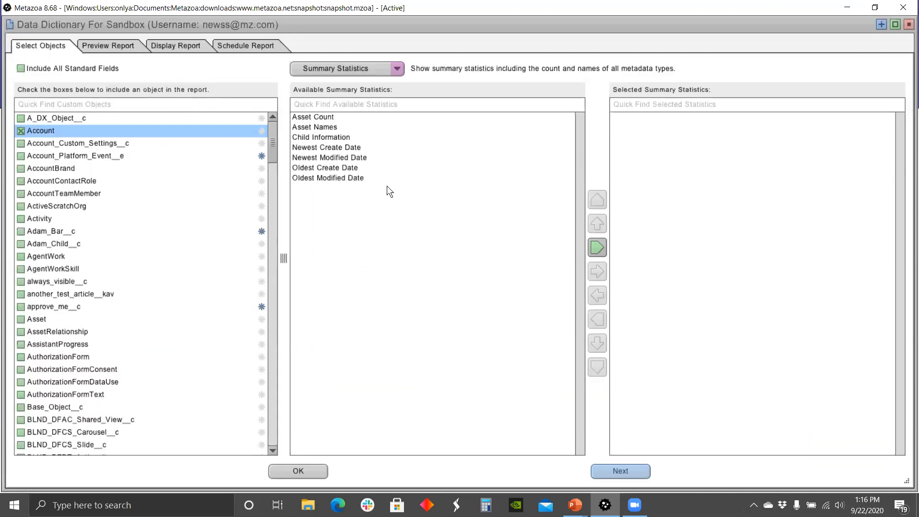
pyautogui.click(396, 70)
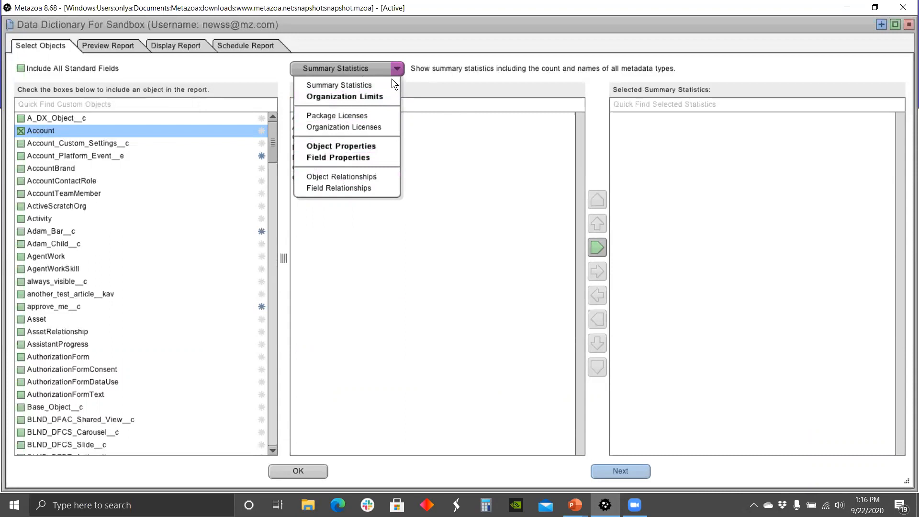
pyautogui.click(359, 84)
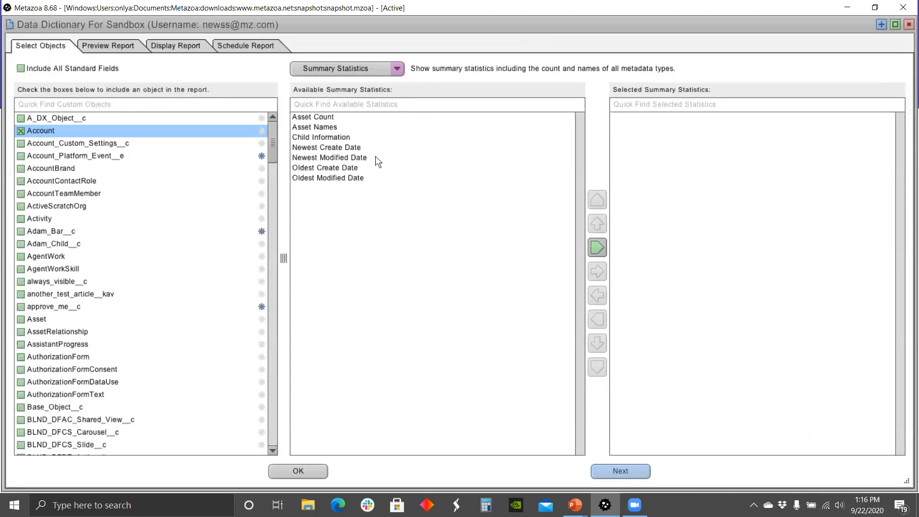
pyautogui.click(323, 120)
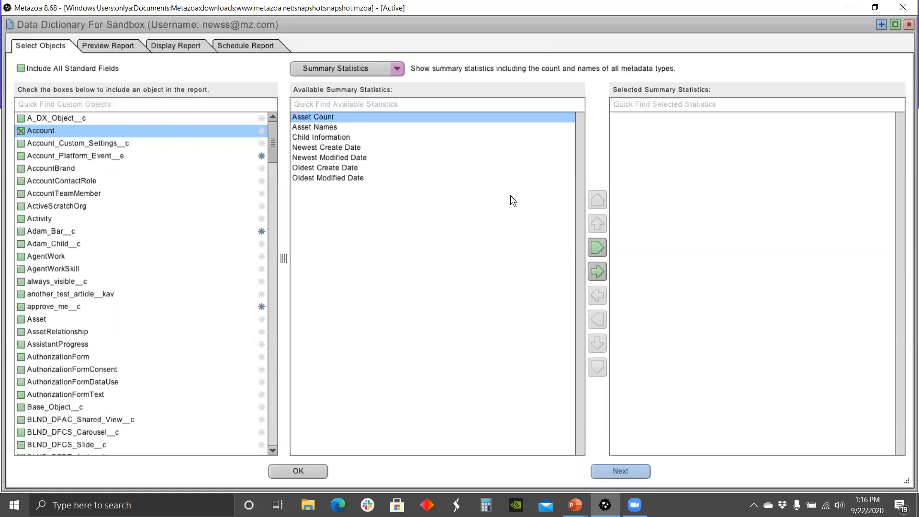
pyautogui.click(595, 271)
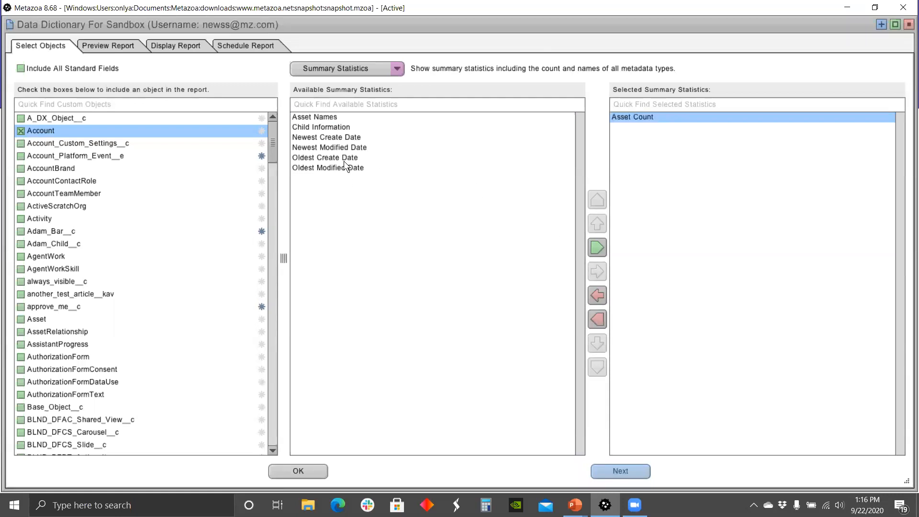
pyautogui.click(339, 137)
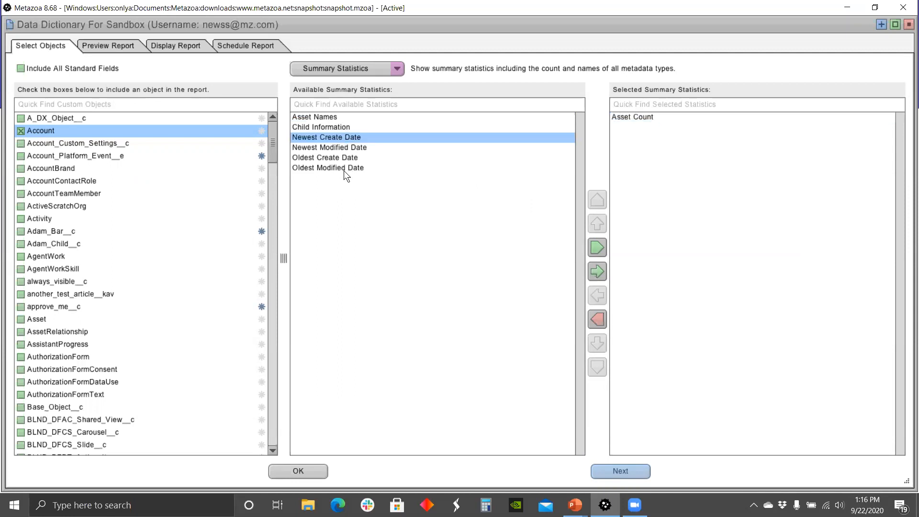
pyautogui.keyDown('shift'); pyautogui.click(342, 168); pyautogui.keyUp('shift')
pyautogui.click(596, 272)
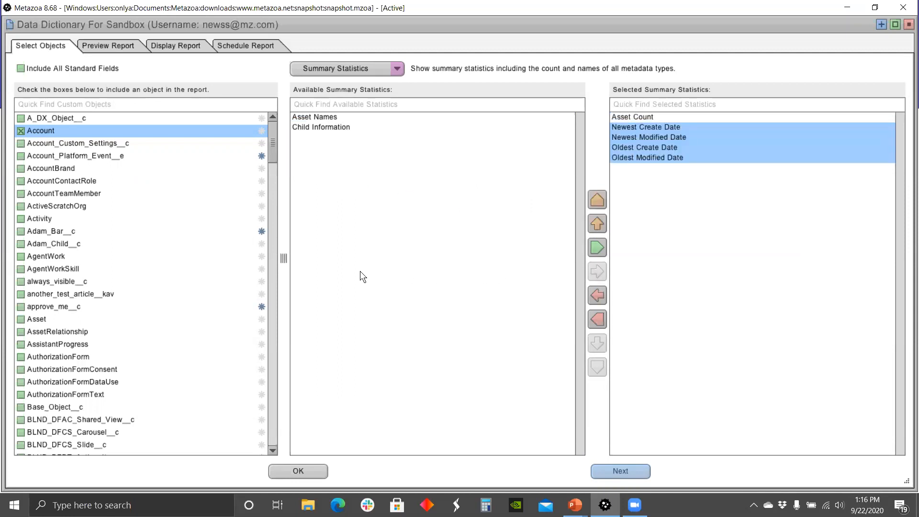
# Step: Check Organization Limits, then add the Snapshot (metazoa3) package license to the report
pyautogui.click(394, 68)
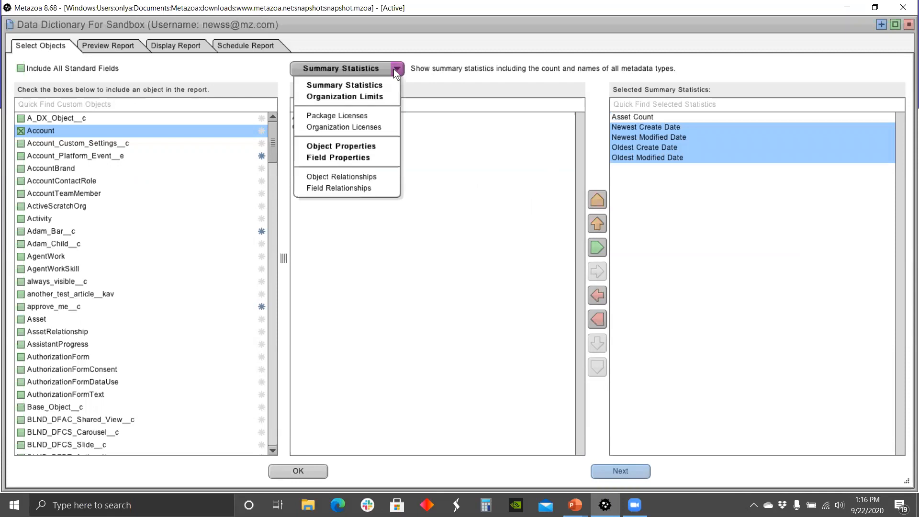
pyautogui.click(373, 96)
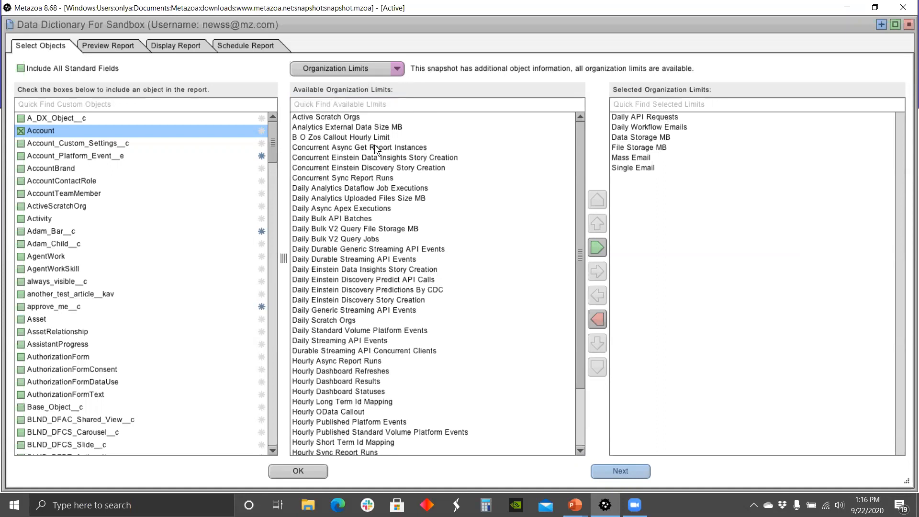
pyautogui.click(396, 68)
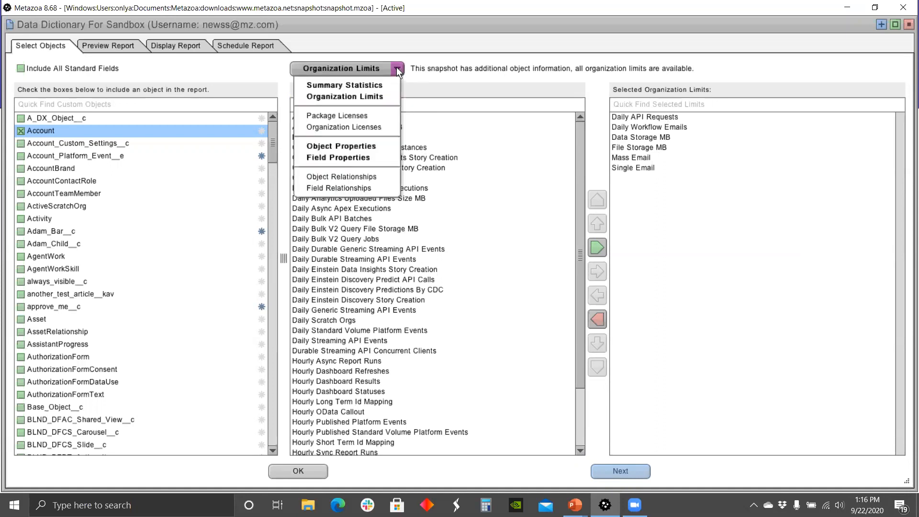
pyautogui.click(370, 115)
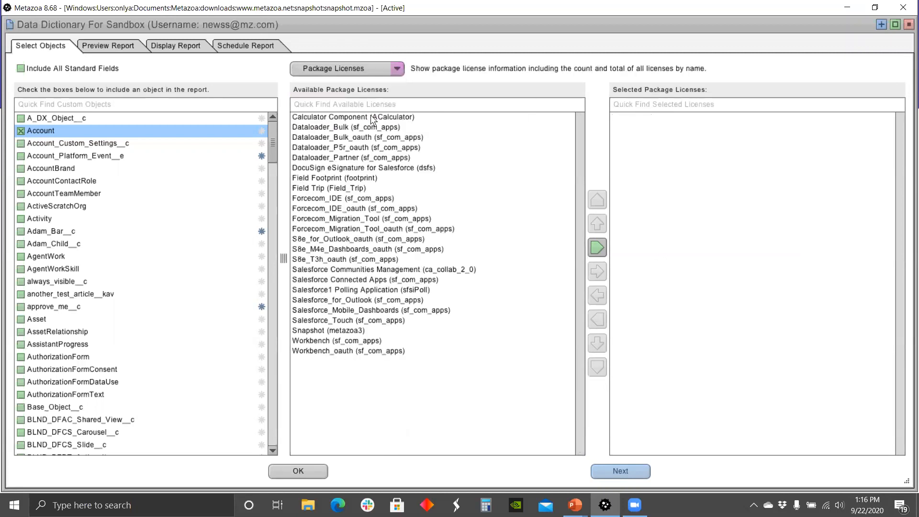
pyautogui.click(347, 331)
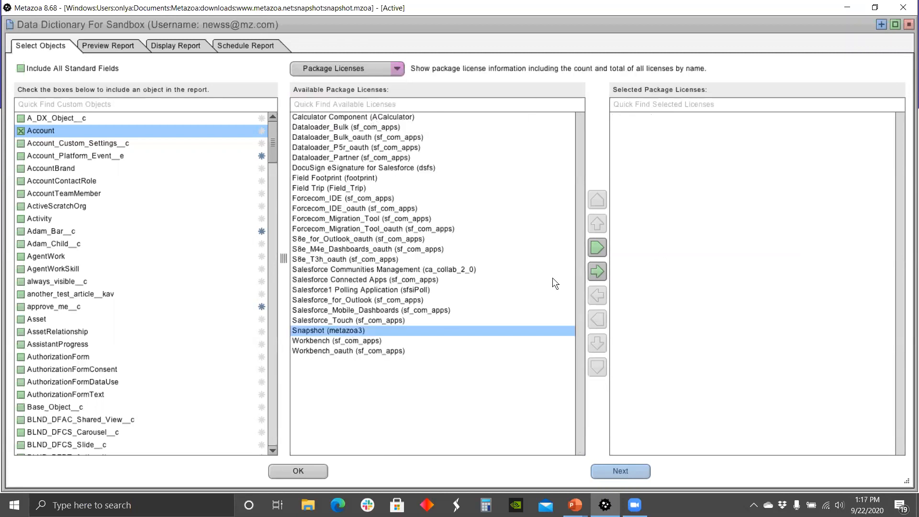
pyautogui.click(597, 271)
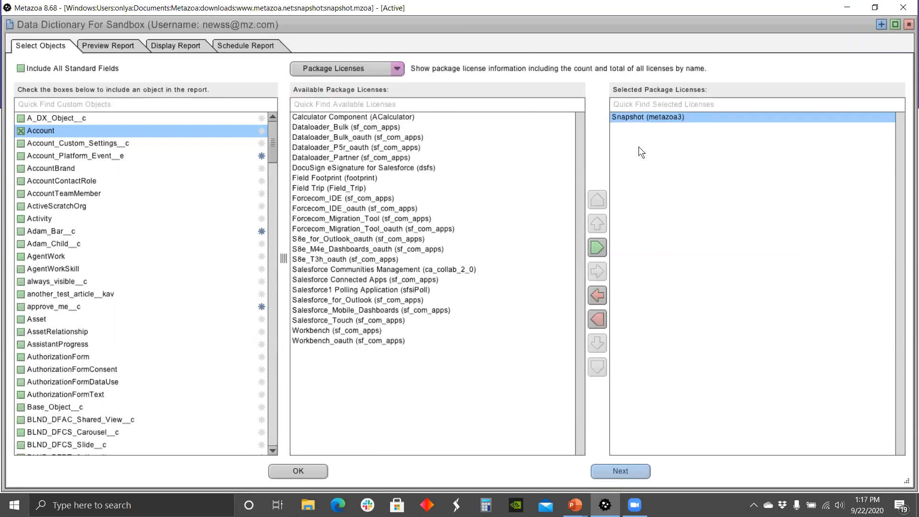
pyautogui.click(396, 69)
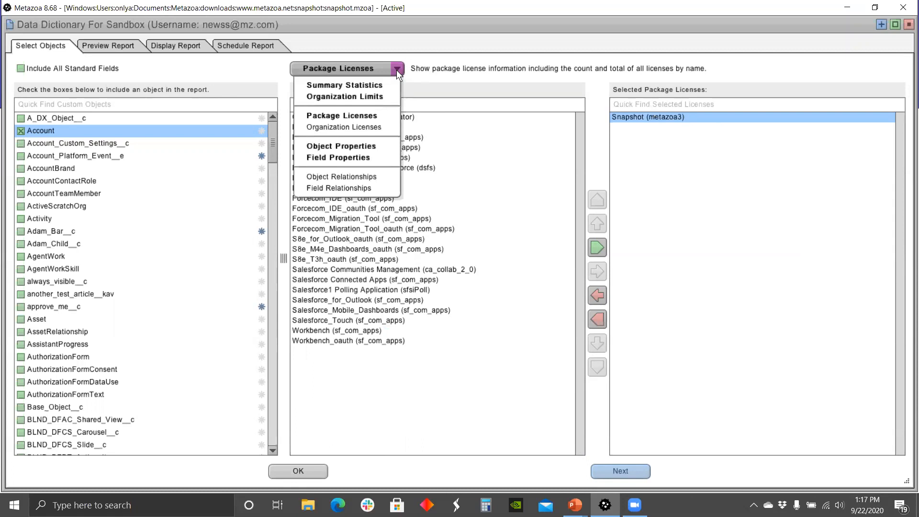
# Step: Add all 19 organization licenses, Authenticated Website through XOrg Proxy User, then show Object Properties
pyautogui.click(368, 127)
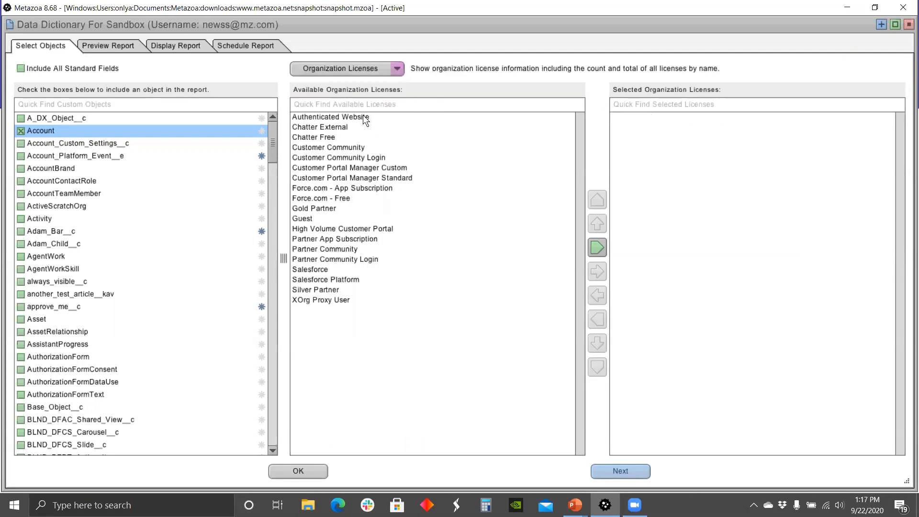
pyautogui.click(363, 117)
pyautogui.keyDown('shift'); pyautogui.click(334, 300); pyautogui.keyUp('shift')
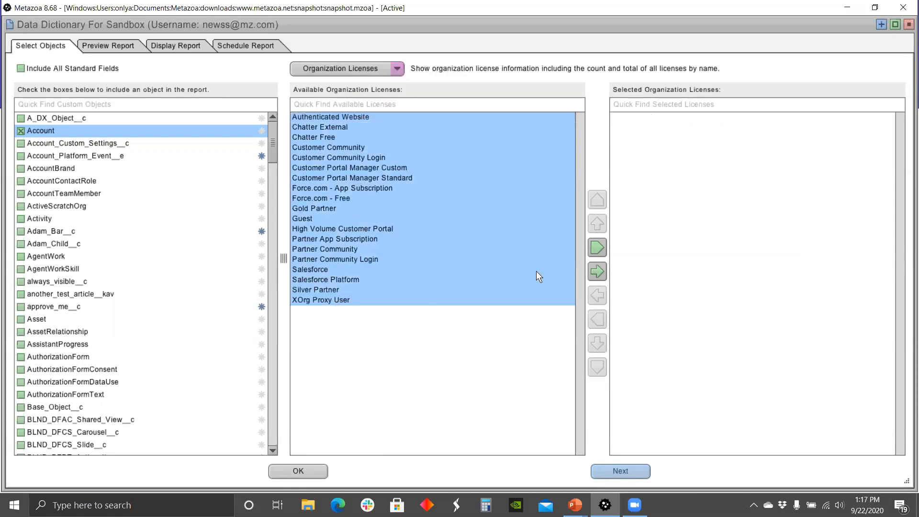
pyautogui.click(597, 271)
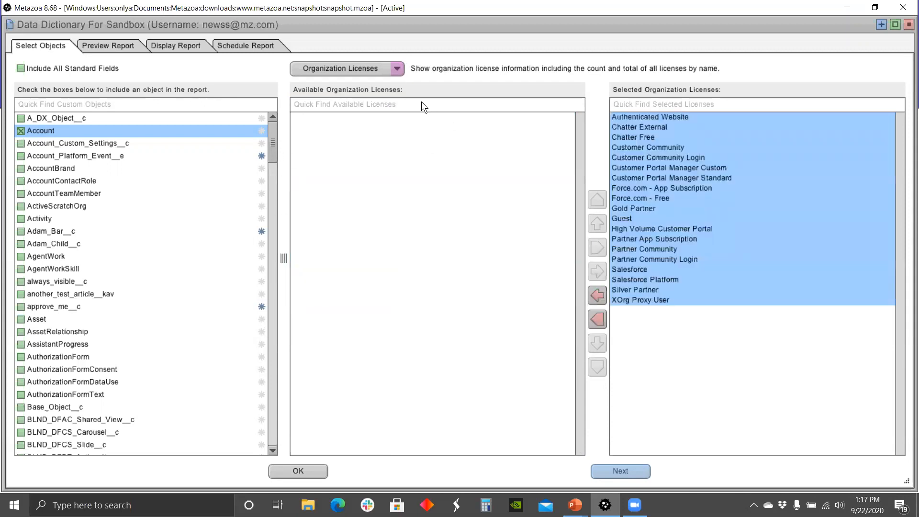
pyautogui.click(398, 69)
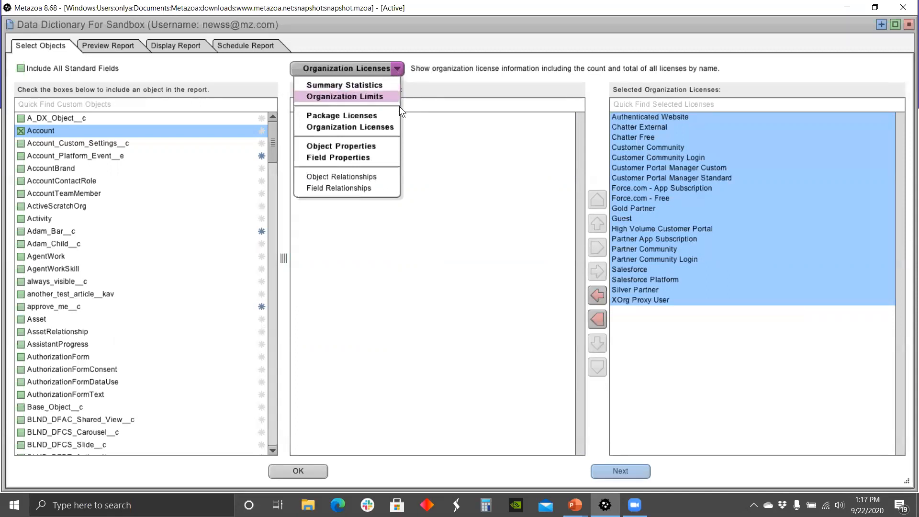
pyautogui.click(379, 144)
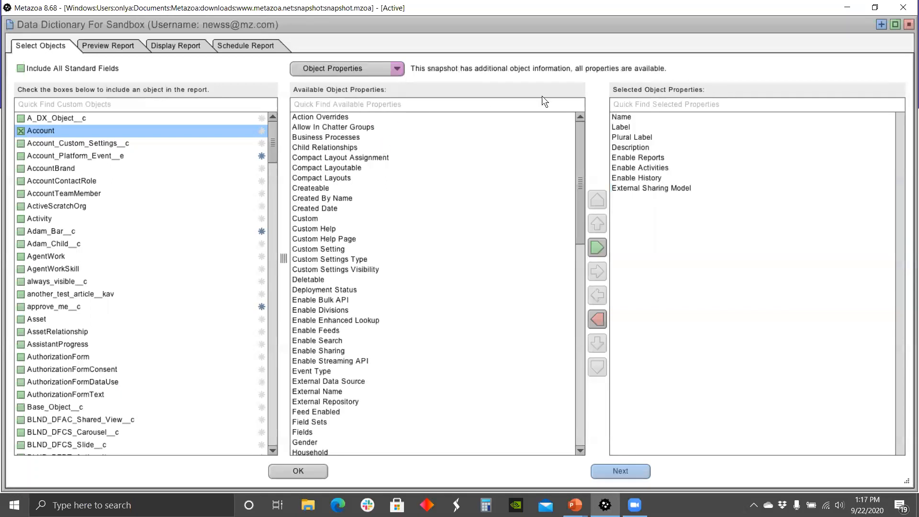
# Step: Move from Field Properties to the Field Relationships list for Account
pyautogui.click(395, 70)
pyautogui.click(362, 161)
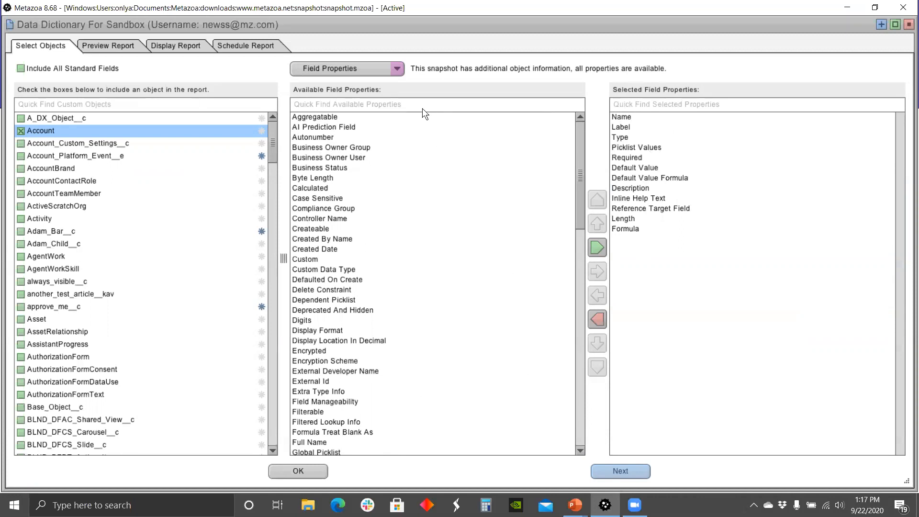
pyautogui.click(395, 68)
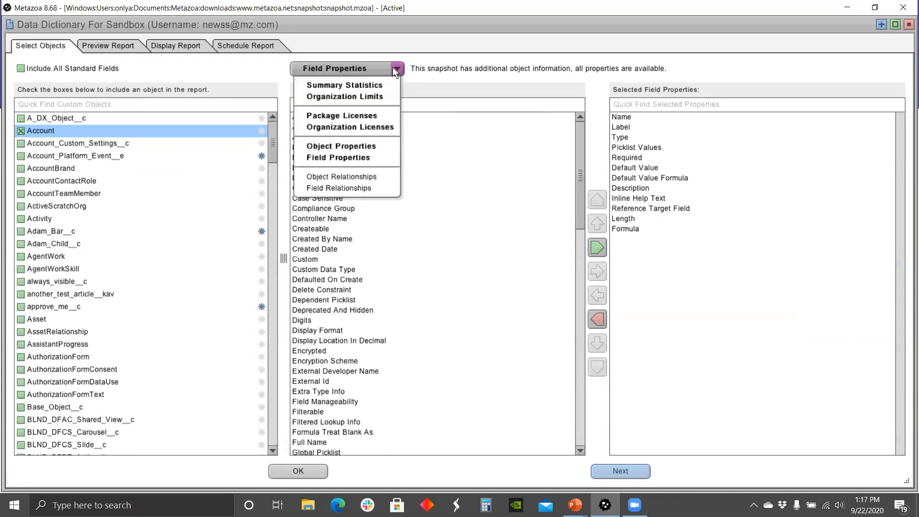
pyautogui.click(362, 188)
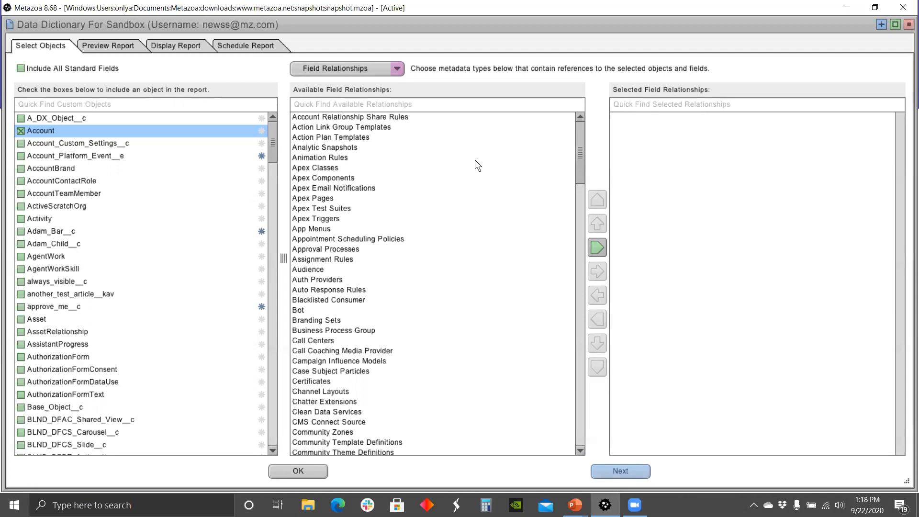
# Step: Filter for 'repo' and add Reports and Report Types to the selected relationships
pyautogui.click(334, 103)
pyautogui.write('repot')
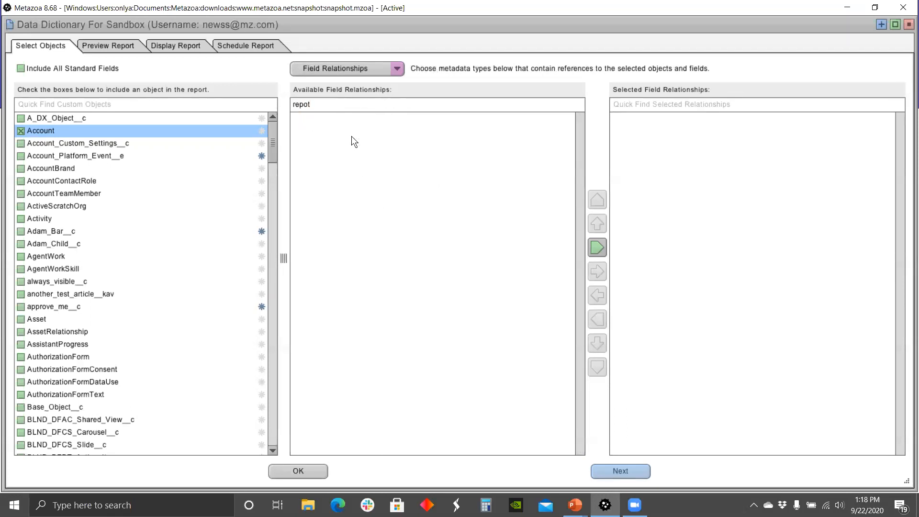
pyautogui.press('BackSpace')
pyautogui.click(317, 120)
pyautogui.keyDown('shift'); pyautogui.click(317, 126); pyautogui.keyUp('shift')
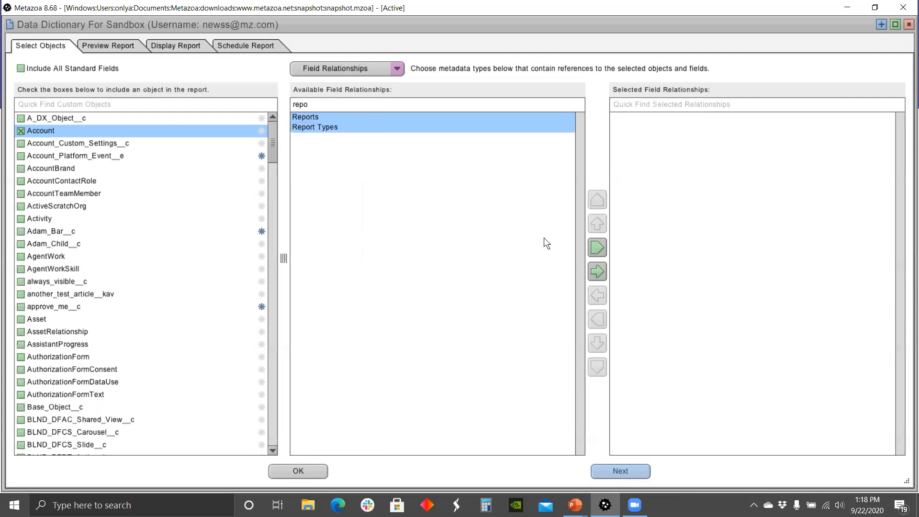
pyautogui.click(597, 272)
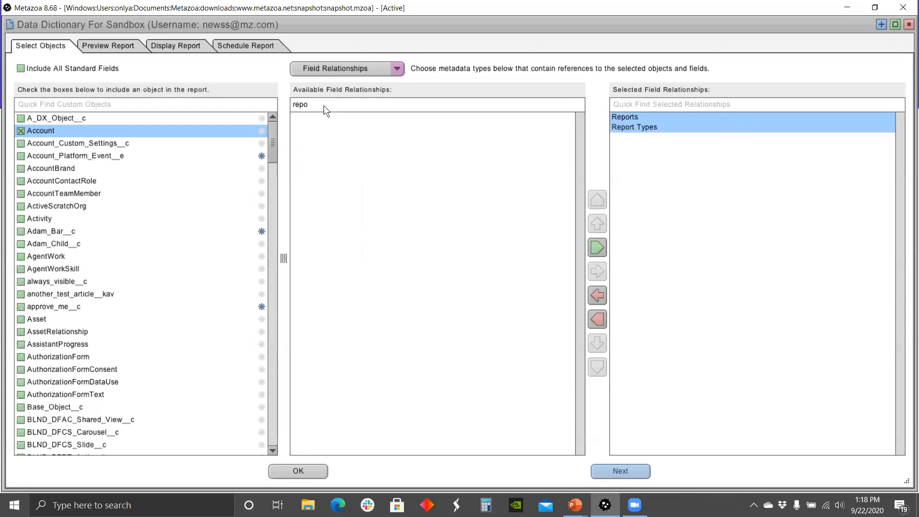
# Step: Filter for 'apex', add Apex Classes and Apex Pages, then clear the filter
pyautogui.write('apex')
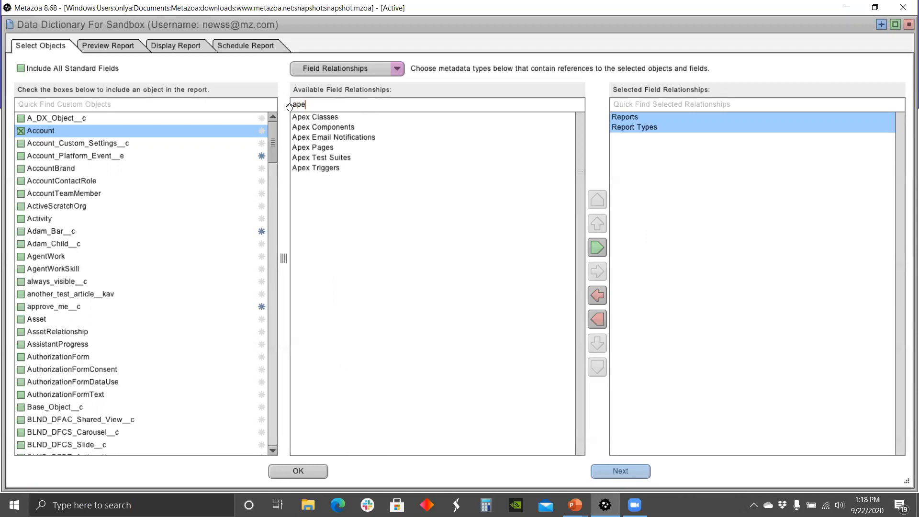
pyautogui.click(316, 117)
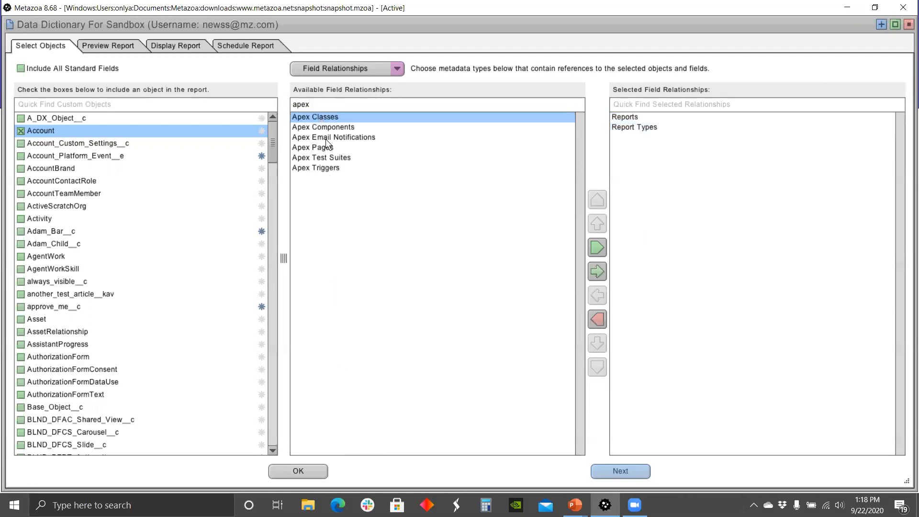
pyautogui.keyDown('ctrl'); pyautogui.click(335, 148); pyautogui.keyUp('ctrl')
pyautogui.click(597, 272)
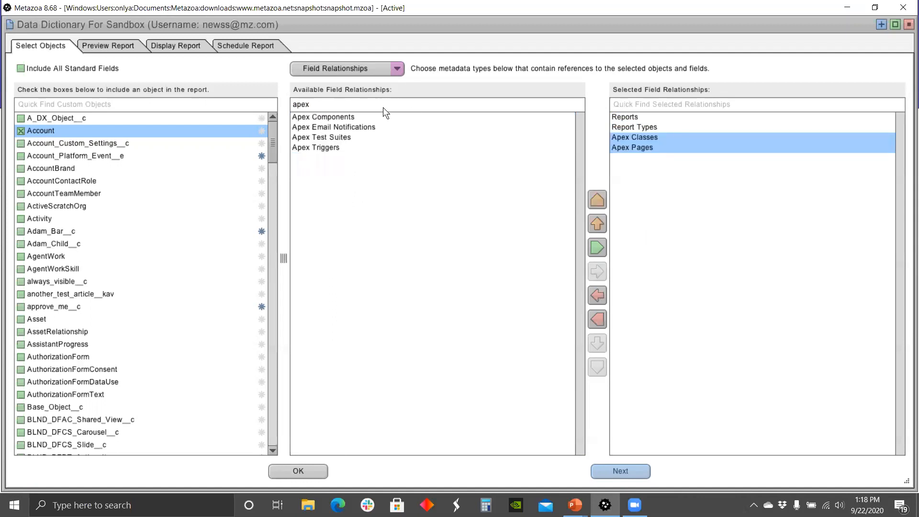
pyautogui.press('BackSpace')
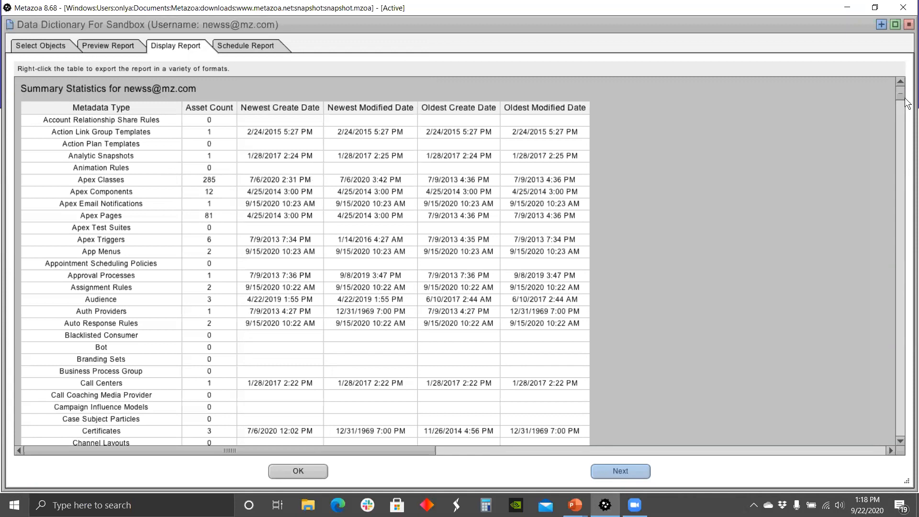
# Step: Scroll through the report's Summary Statistics, Organization Limits and Licenses sections
pyautogui.moveTo(900, 93); pyautogui.dragTo(902, 172)
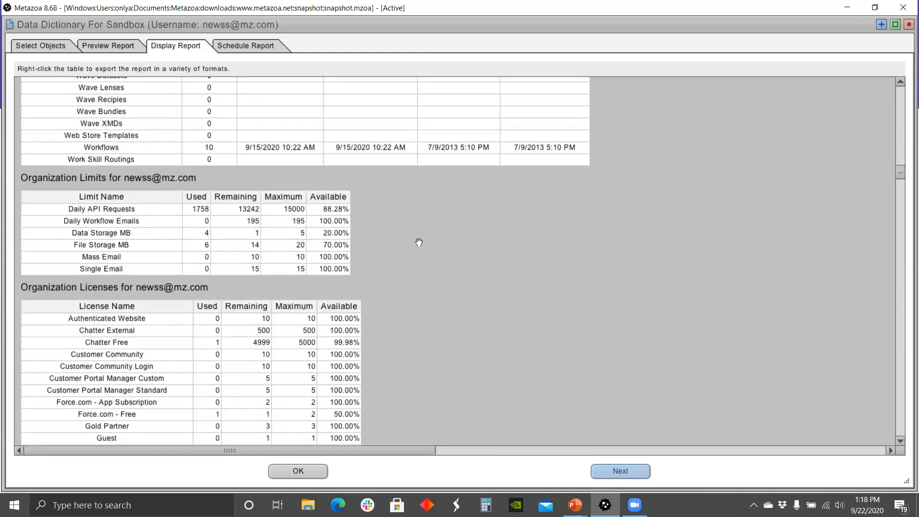
pyautogui.moveTo(899, 173); pyautogui.dragTo(901, 185)
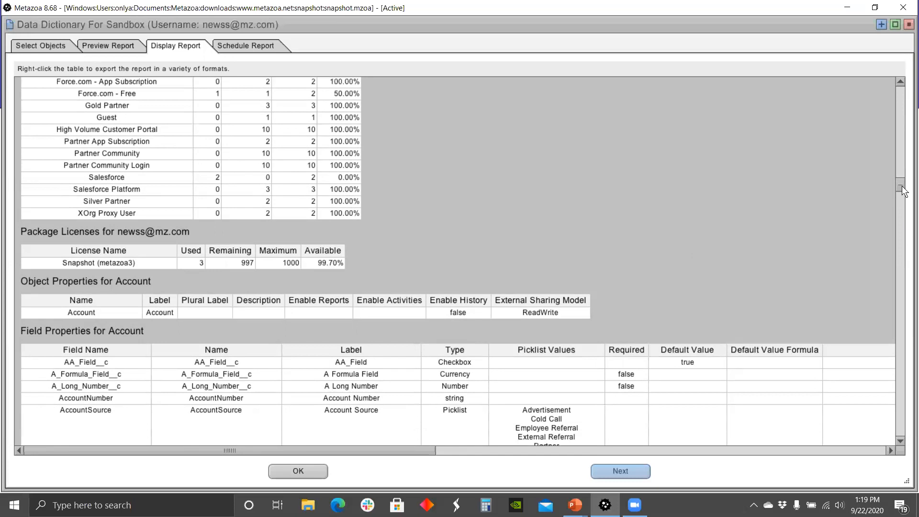
# Step: Browse Account field properties down to the Field Relationships table and bring up its export options
pyautogui.scroll(-1, 901, 185)
pyautogui.moveTo(902, 186); pyautogui.dragTo(903, 190)
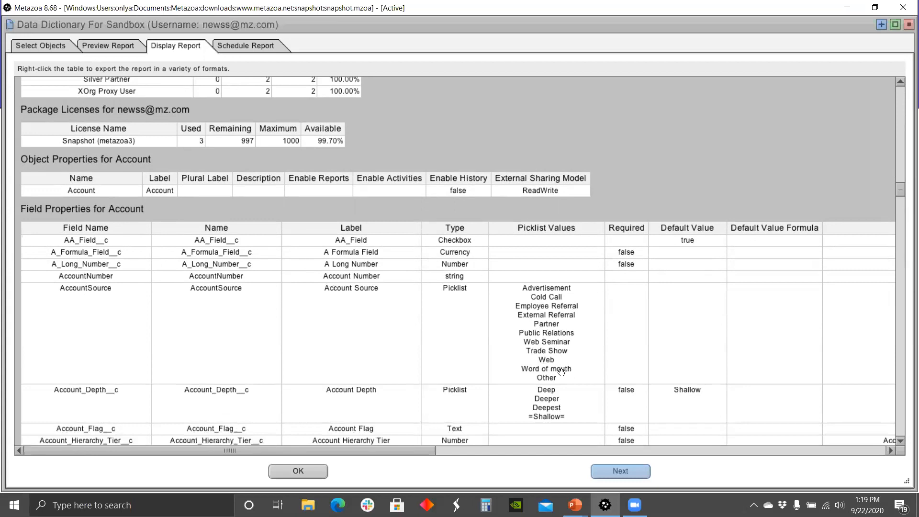
pyautogui.moveTo(753, 396); pyautogui.dragTo(468, 261)
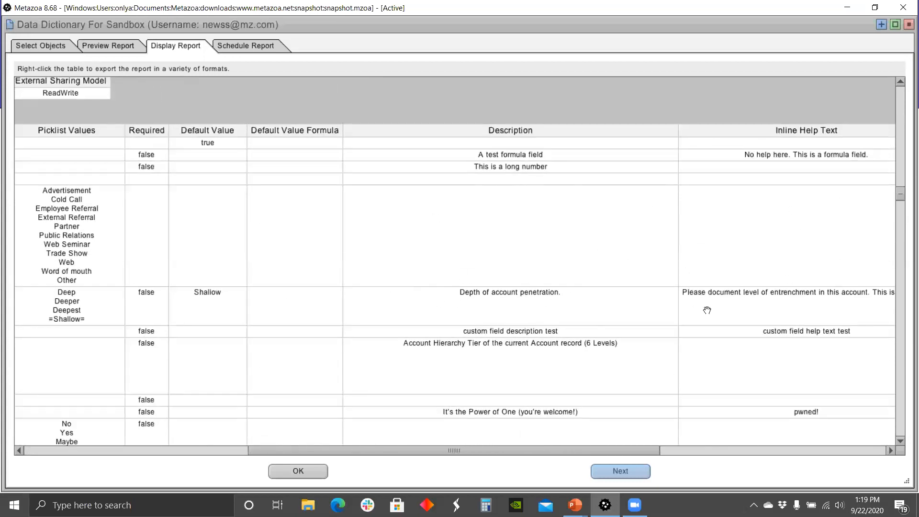
pyautogui.moveTo(771, 355); pyautogui.dragTo(480, 347)
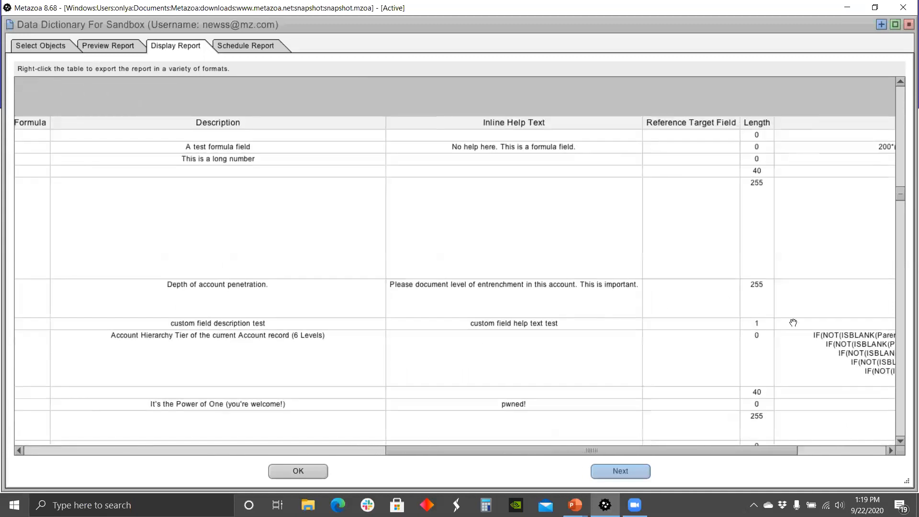
pyautogui.moveTo(682, 333); pyautogui.dragTo(494, 275)
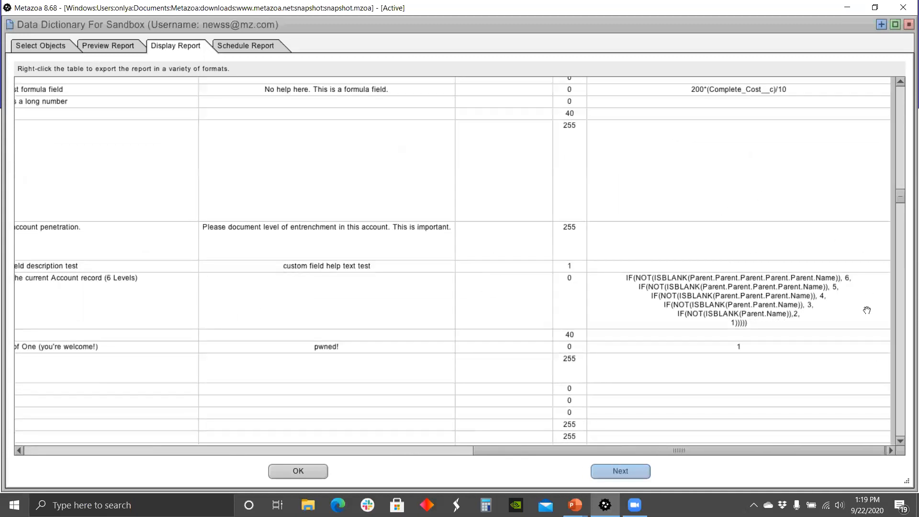
pyautogui.moveTo(705, 345); pyautogui.dragTo(842, 286)
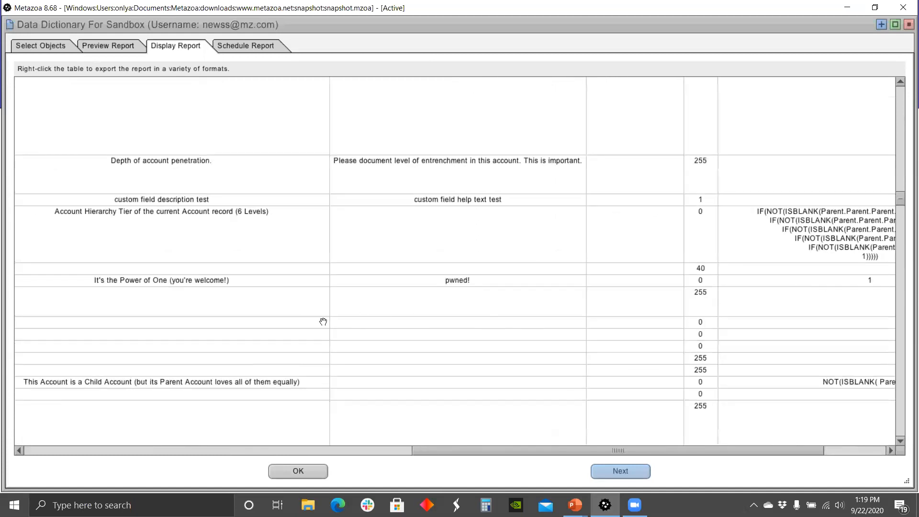
pyautogui.moveTo(284, 321); pyautogui.dragTo(619, 289)
pyautogui.moveTo(238, 294); pyautogui.dragTo(546, 260)
pyautogui.moveTo(328, 275); pyautogui.dragTo(514, 258)
pyautogui.moveTo(245, 276); pyautogui.dragTo(394, 178)
pyautogui.scroll(-3, 394, 178)
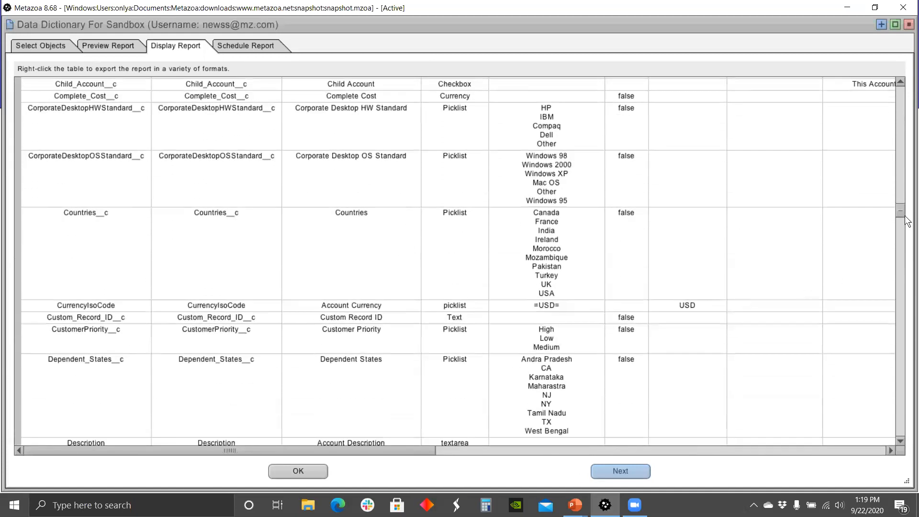
pyautogui.moveTo(902, 214); pyautogui.dragTo(902, 303)
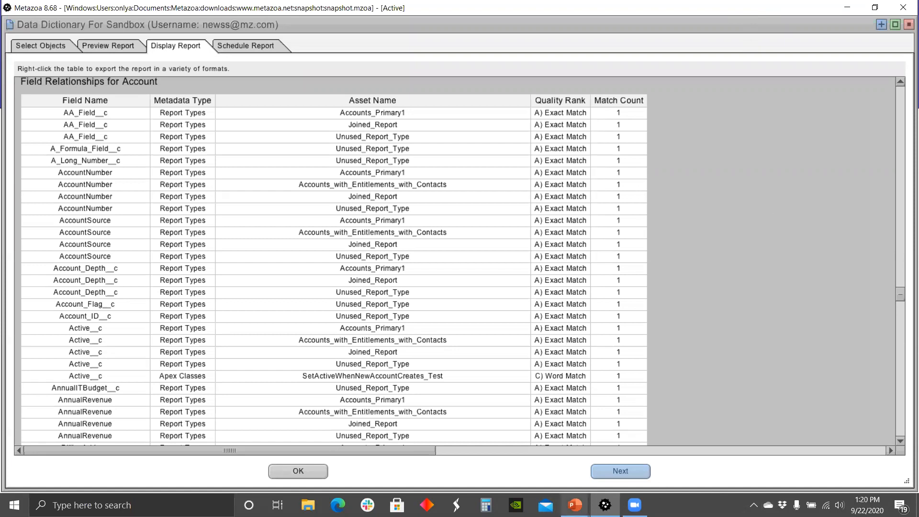
pyautogui.rightClick(412, 167)
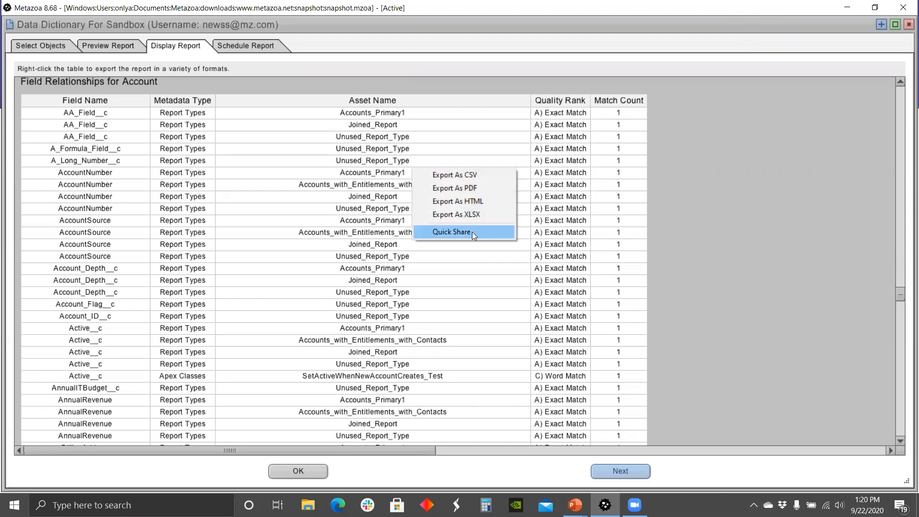
# Step: Close the Data Dictionary and list the Sandbox's Document > Optimize reports, such as Field Usage and Forgotten Assets
pyautogui.click(907, 25)
pyautogui.rightClick(308, 230)
pyautogui.moveTo(353, 296)
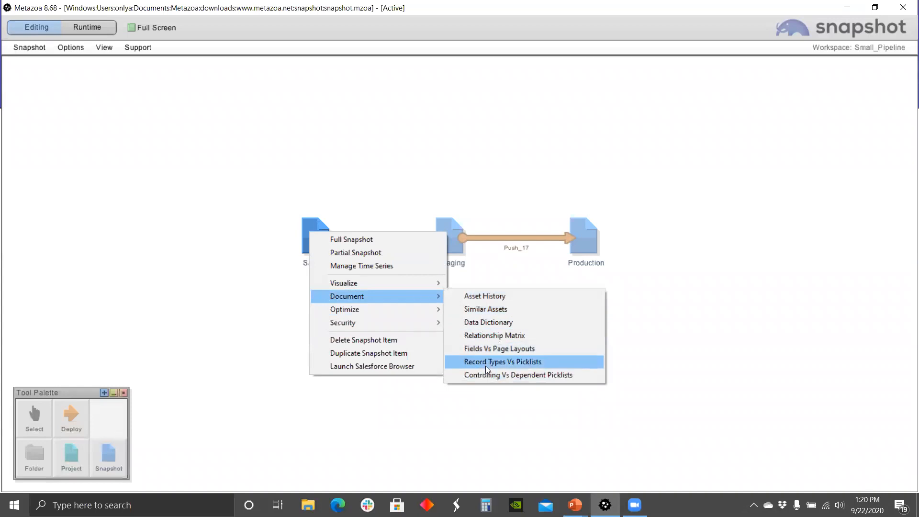
pyautogui.moveTo(386, 310)
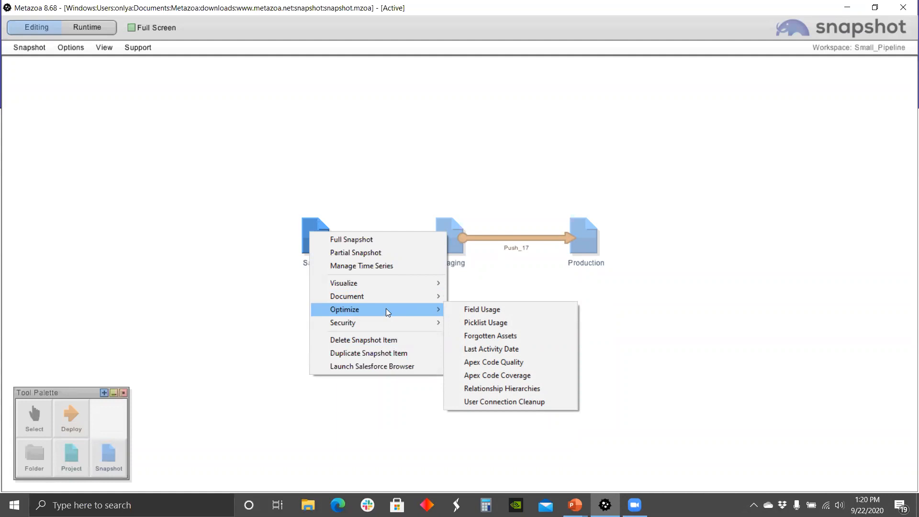
# Step: Run a Field Usage report on all Sandbox Account records and preview results across 1145 records
pyautogui.click(493, 310)
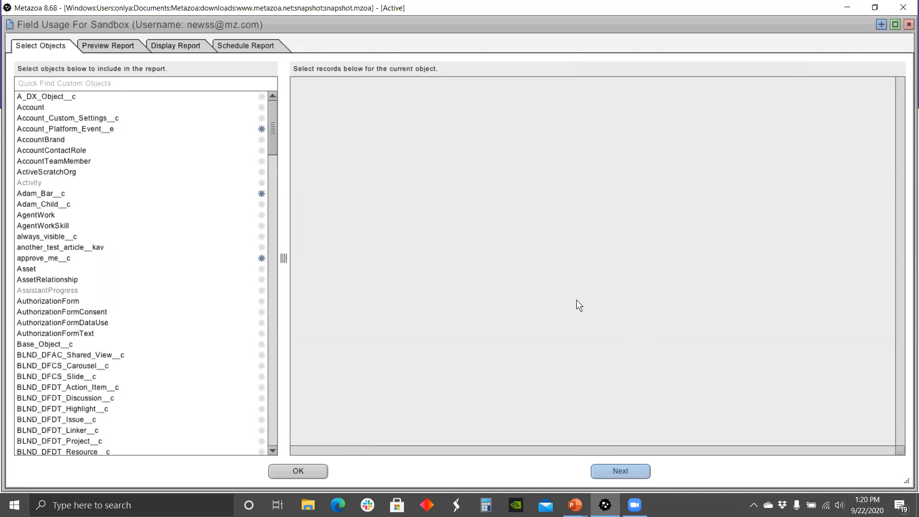
pyautogui.click(31, 107)
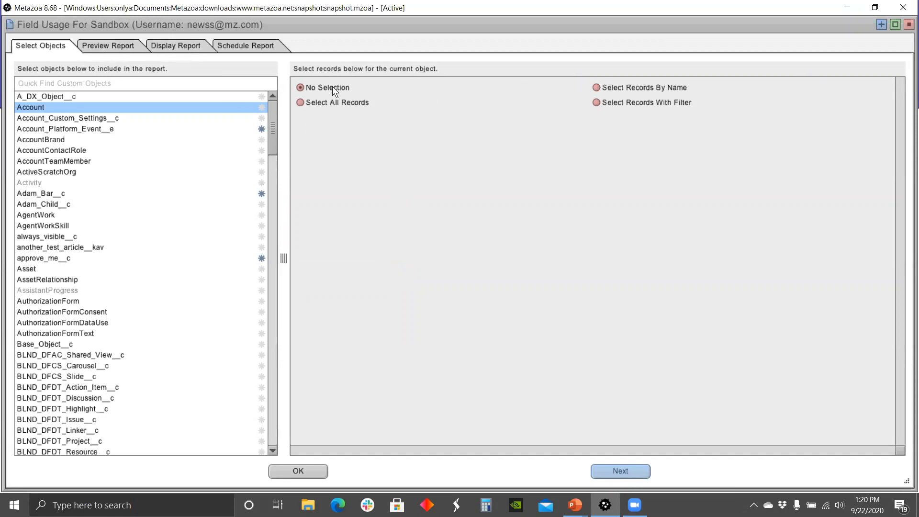
pyautogui.click(594, 101)
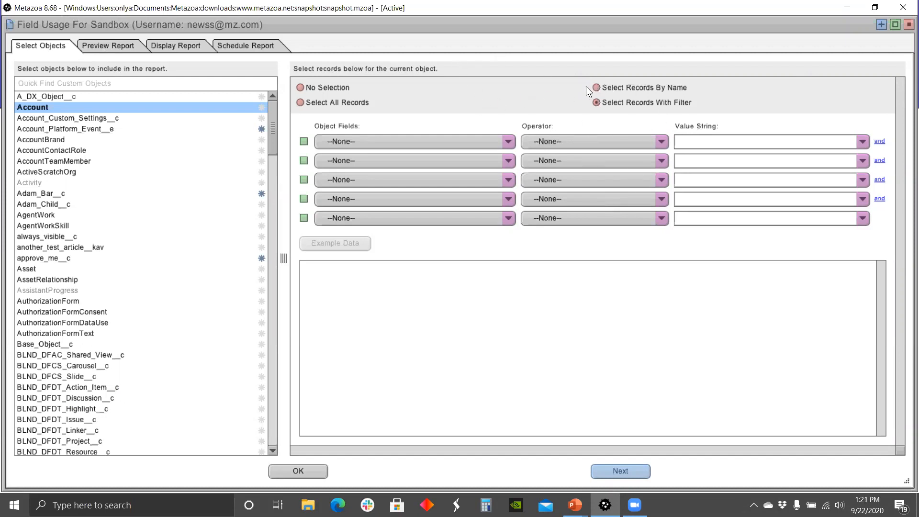
pyautogui.click(300, 102)
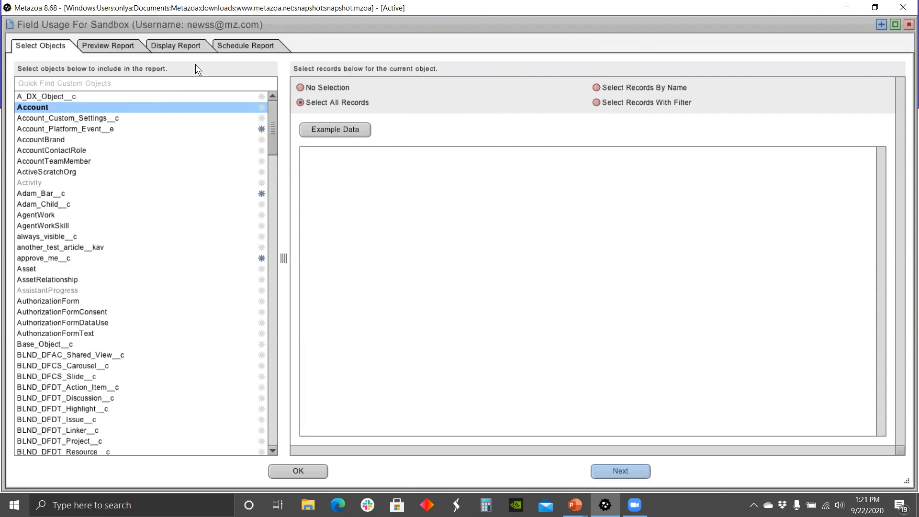
pyautogui.click(110, 45)
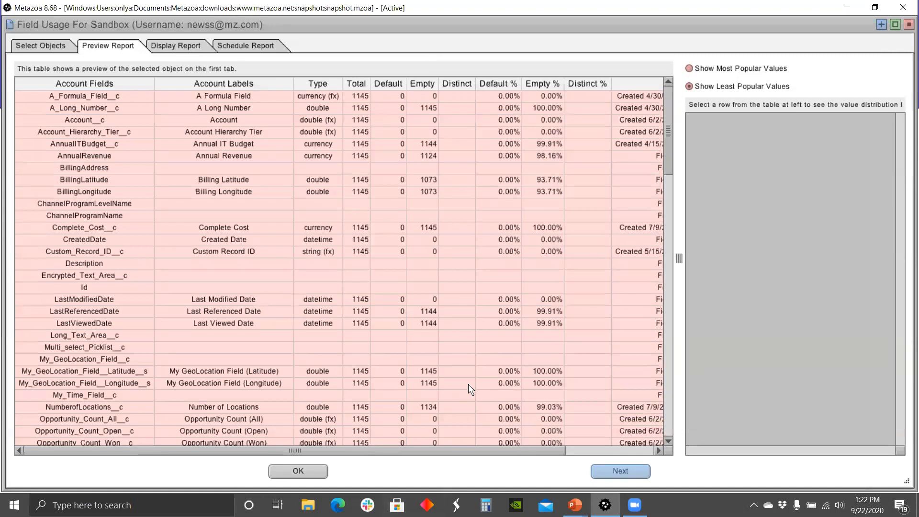
# Step: Check My_Time_Field__c's value distribution, then review fields up to Billing State with 25 distinct values
pyautogui.click(465, 396)
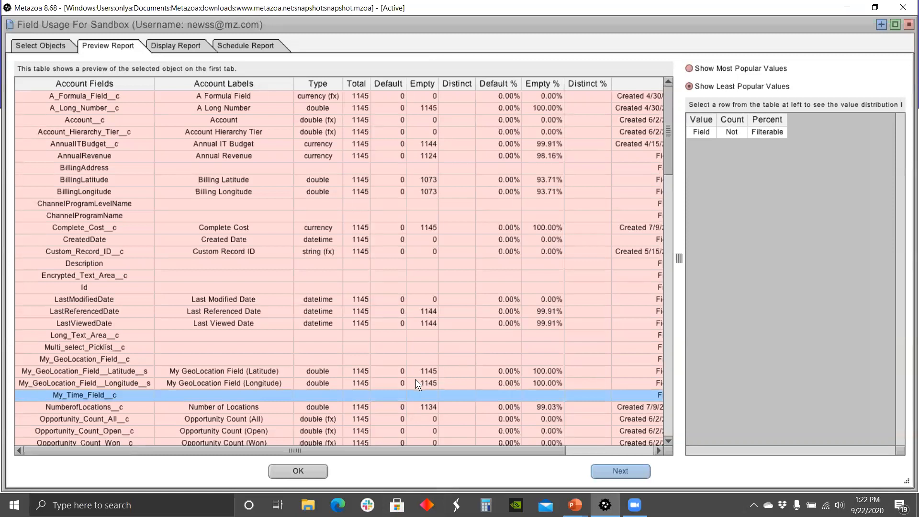
pyautogui.moveTo(670, 148); pyautogui.dragTo(674, 216)
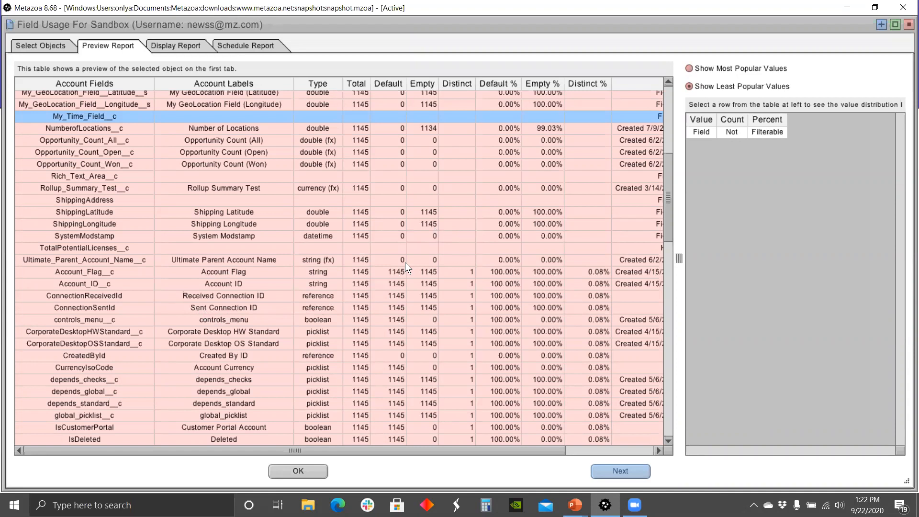
pyautogui.moveTo(667, 201); pyautogui.dragTo(669, 221)
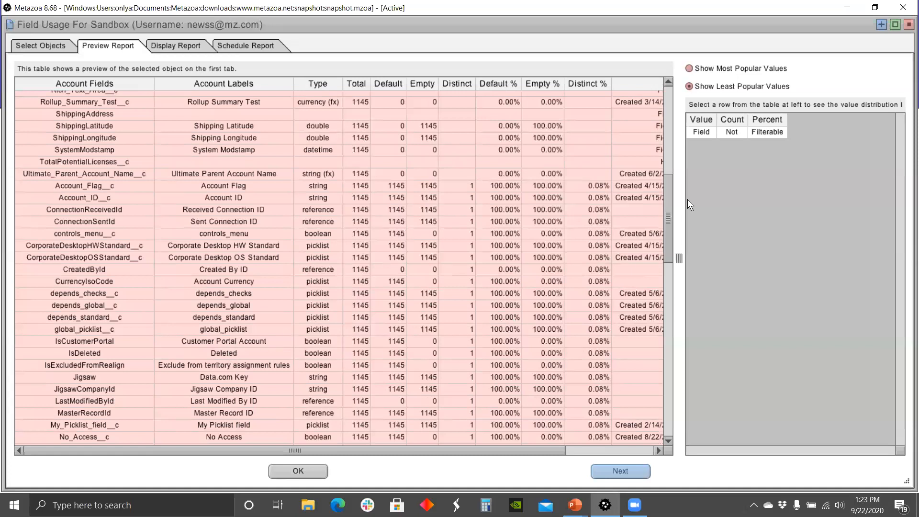
pyautogui.moveTo(665, 203); pyautogui.dragTo(650, 334)
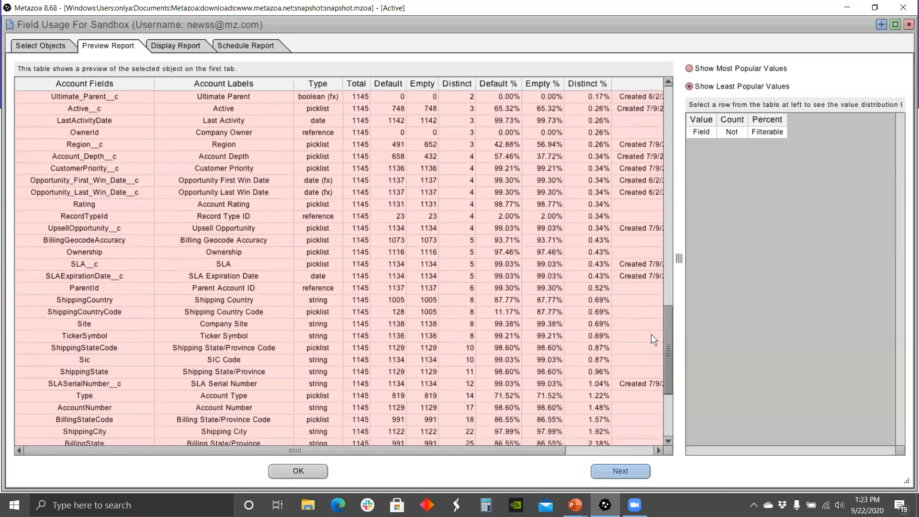
# Step: Break down ShippingCountryCode's 8 distinct values, led by US with 128 records
pyautogui.click(39, 312)
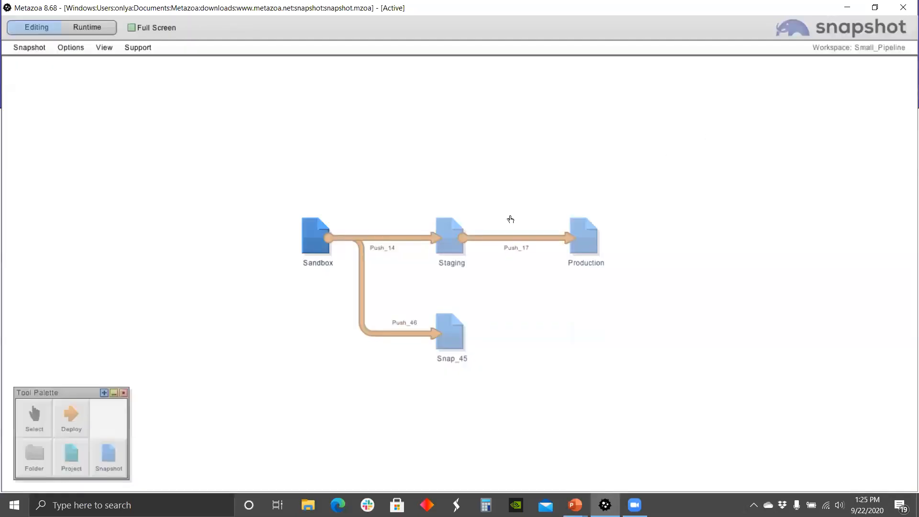
# Step: List the Sandbox snapshot's Optimize reports again, including Apex Code Quality
pyautogui.rightClick(319, 237)
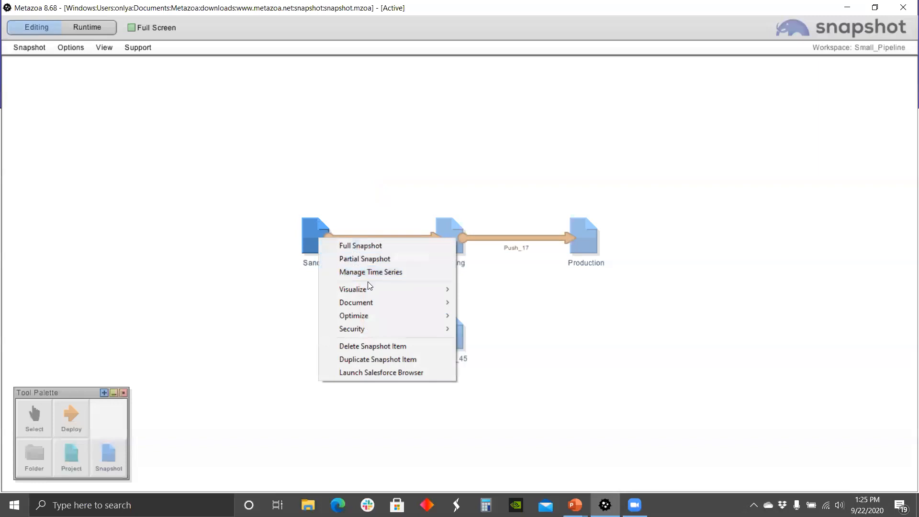
pyautogui.moveTo(377, 312)
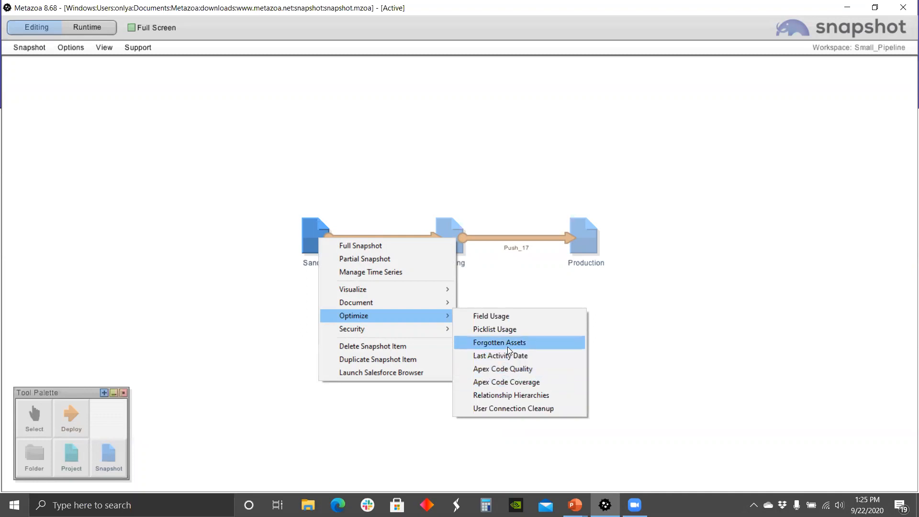
# Step: Run Forgotten Assets on Sandbox maximized and preview Email Templates: 17 forgotten of 38
pyautogui.click(551, 344)
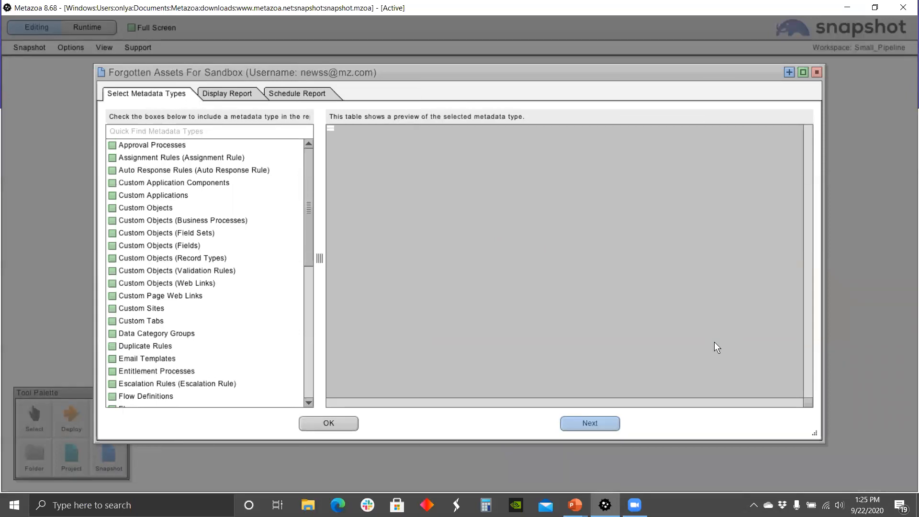
pyautogui.click(803, 71)
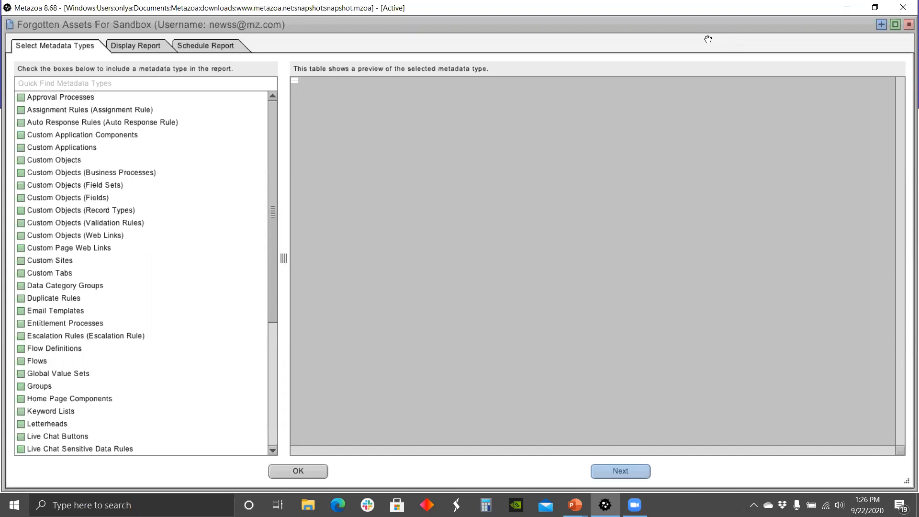
pyautogui.moveTo(115, 274)
pyautogui.click(65, 310)
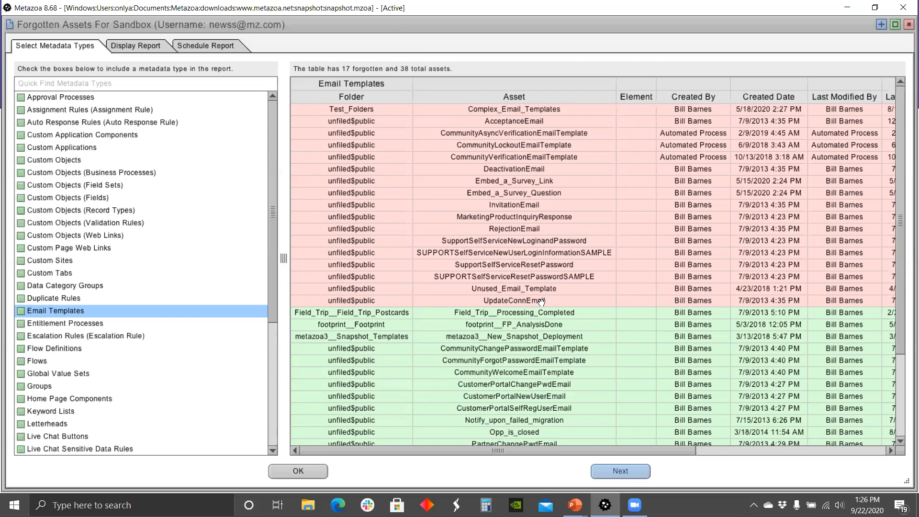
# Step: Scroll the Email Templates table to read which templates are referenced by Workflows, Networks or Portals
pyautogui.hscroll(5, 607, 363)
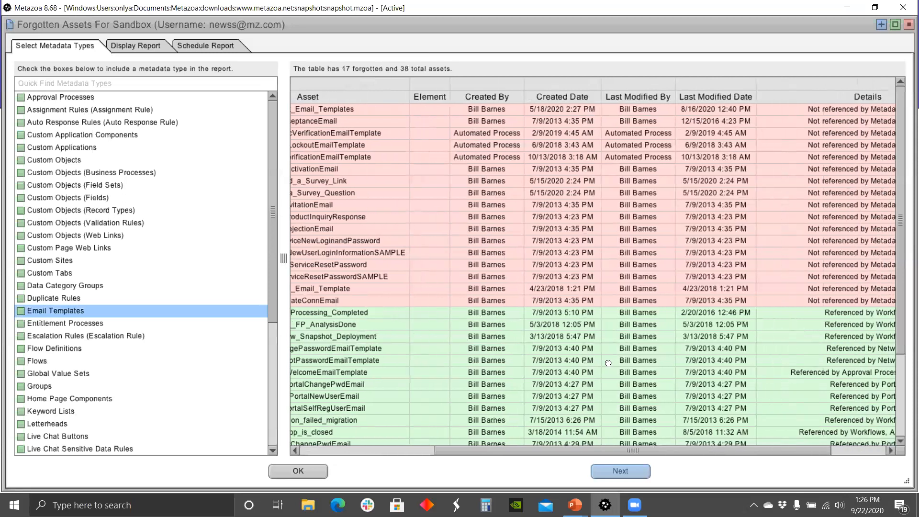
pyautogui.hscroll(3, 607, 364)
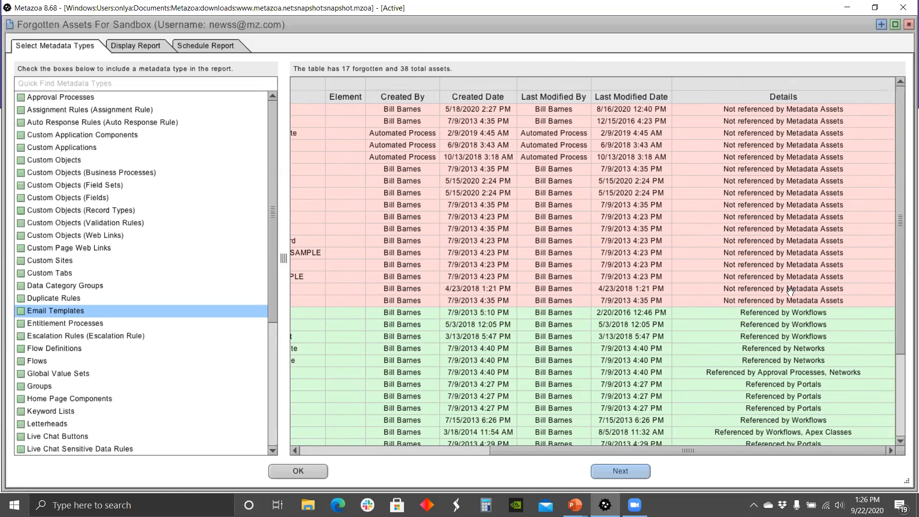
pyautogui.scroll(-3, 853, 279)
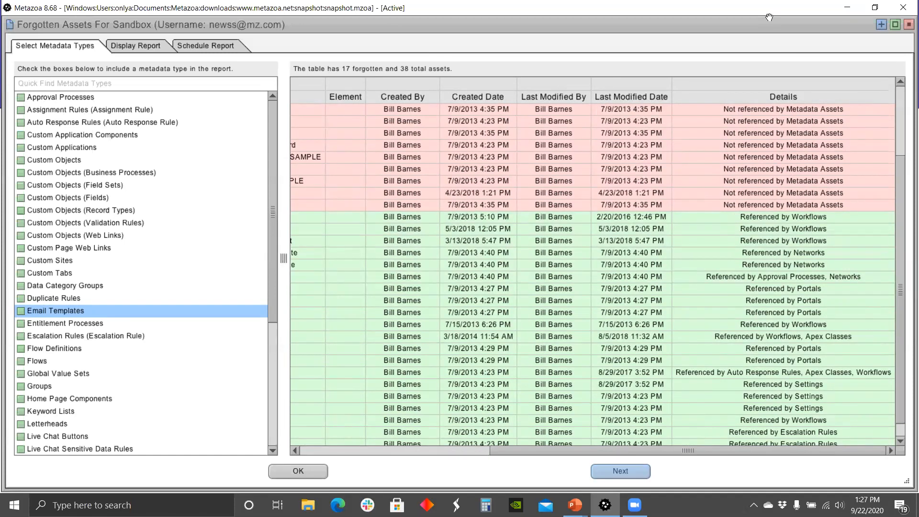
pyautogui.scroll(3, 854, 316)
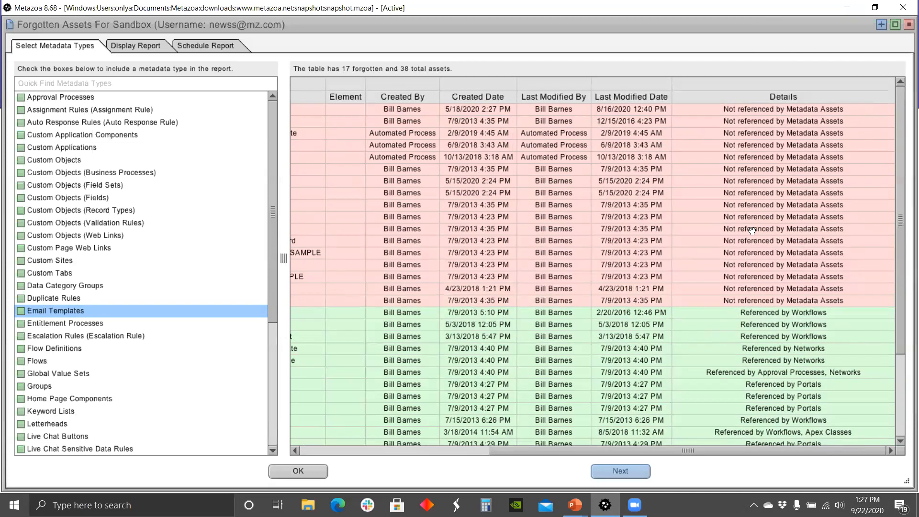
pyautogui.rightClick(633, 189)
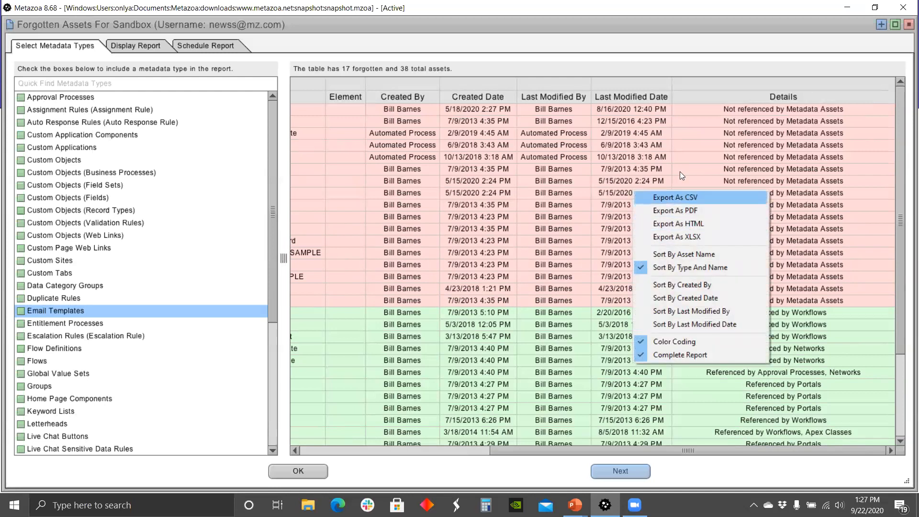
pyautogui.click(684, 70)
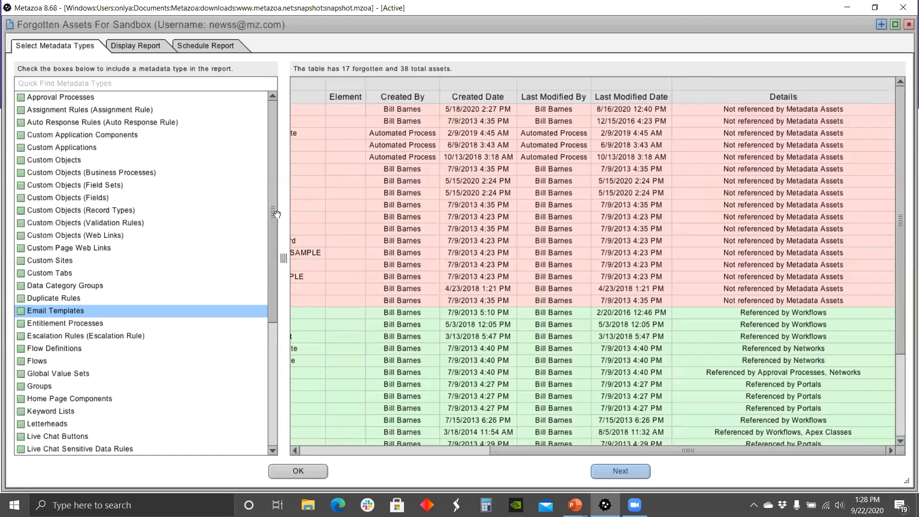
pyautogui.scroll(-1, 270, 236)
pyautogui.moveTo(270, 236); pyautogui.dragTo(276, 187)
# Step: Enable schedule row 1 with trigger New Snapshot and action Send CSV Report In Email, then return to metadata types
pyautogui.click(209, 48)
pyautogui.click(190, 86)
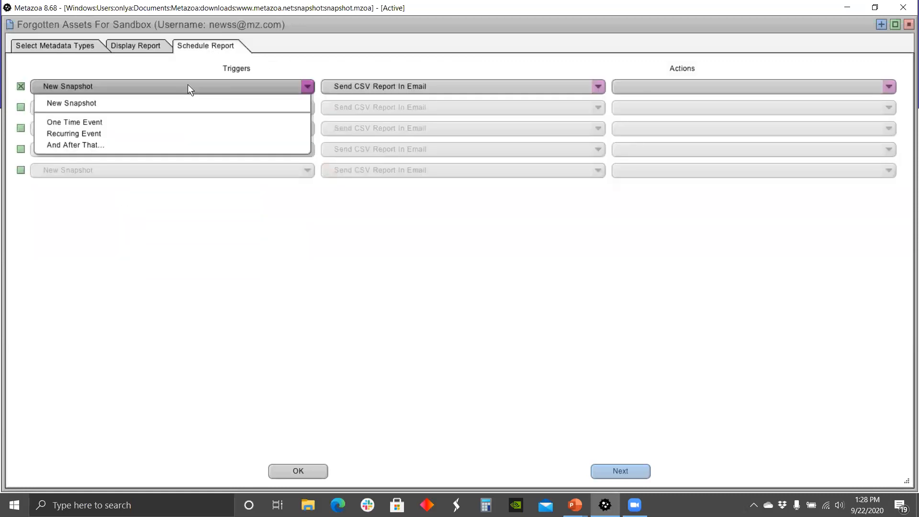
pyautogui.click(118, 133)
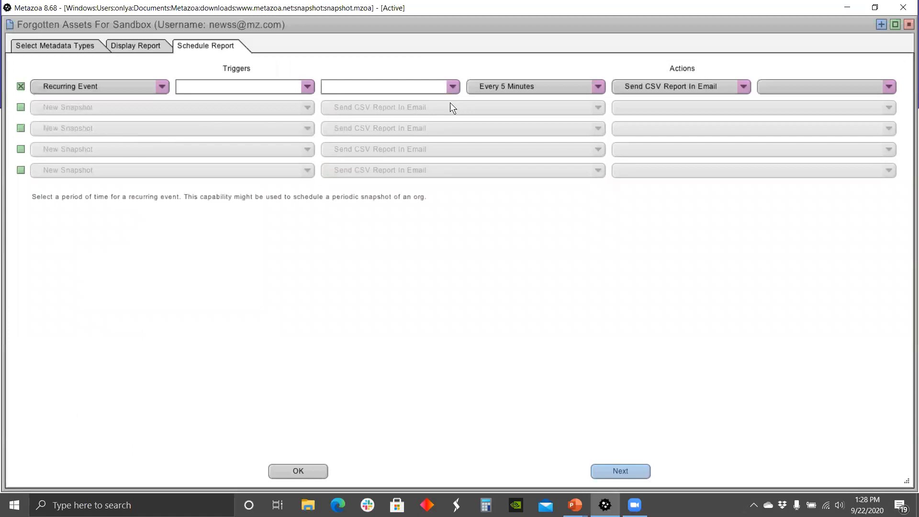
pyautogui.click(145, 86)
pyautogui.click(102, 99)
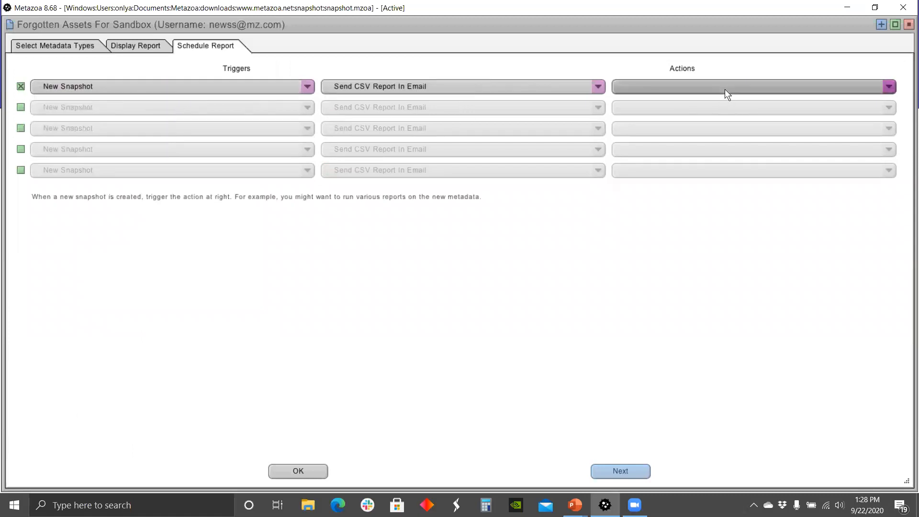
pyautogui.click(605, 86)
pyautogui.scroll(-3, 443, 151)
pyautogui.scroll(-3, 443, 146)
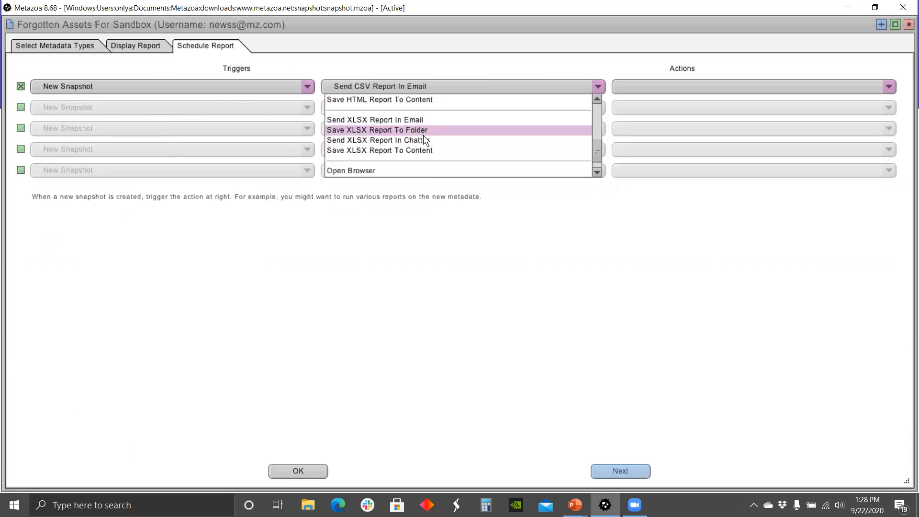
pyautogui.click(583, 73)
pyautogui.click(46, 50)
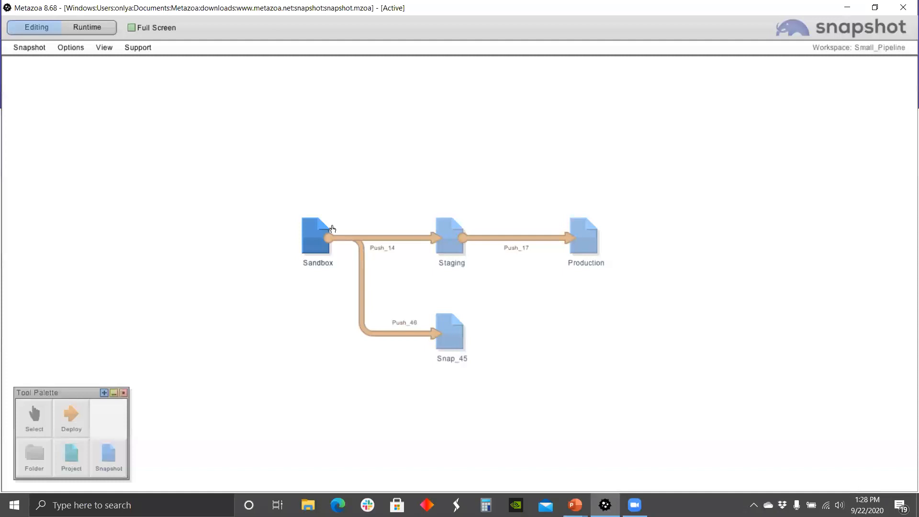
# Step: List the Sandbox snapshot's Security reports, including Security Health Check
pyautogui.rightClick(319, 231)
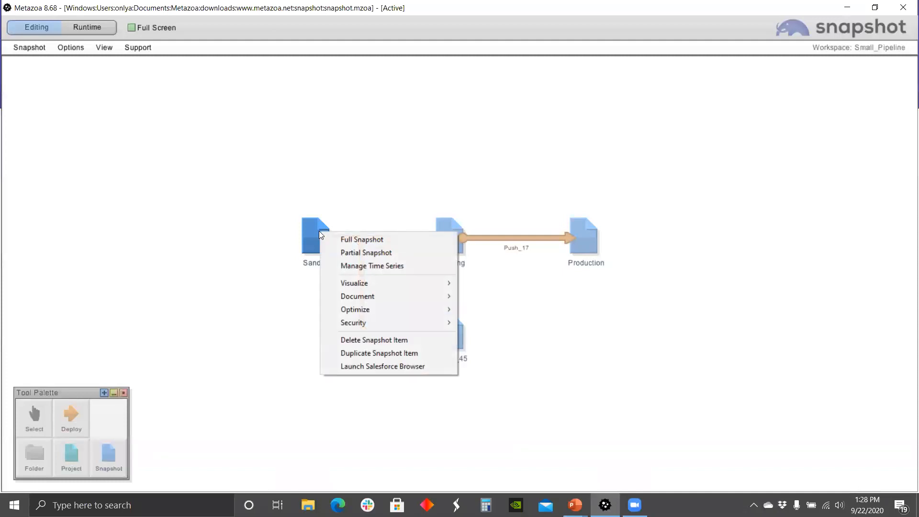
pyautogui.moveTo(351, 300)
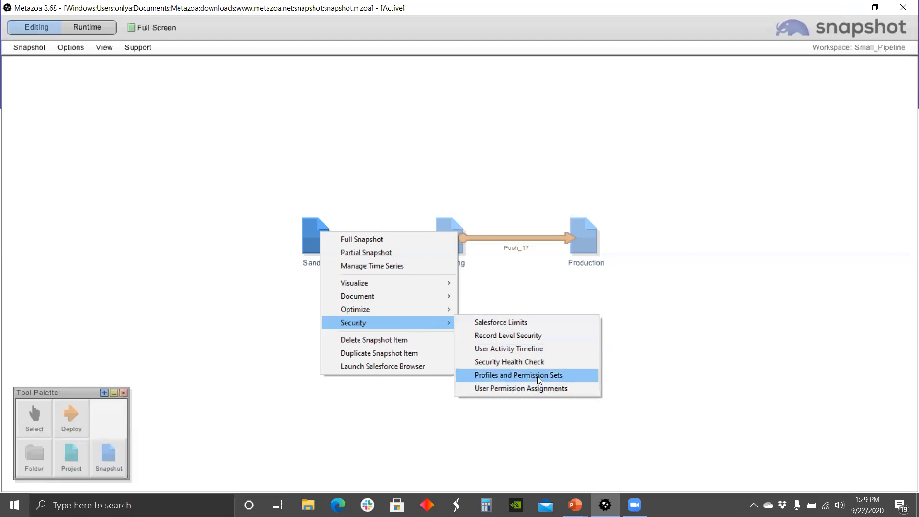
# Step: Open Profiles And Permission Sets maximized and preview Tab Visibility and Object Permissions, widening the table
pyautogui.click(536, 376)
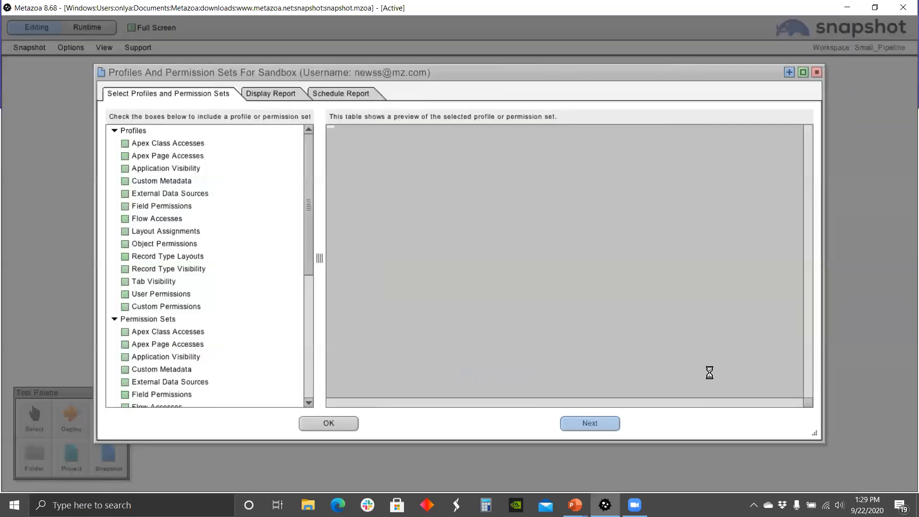
pyautogui.click(803, 74)
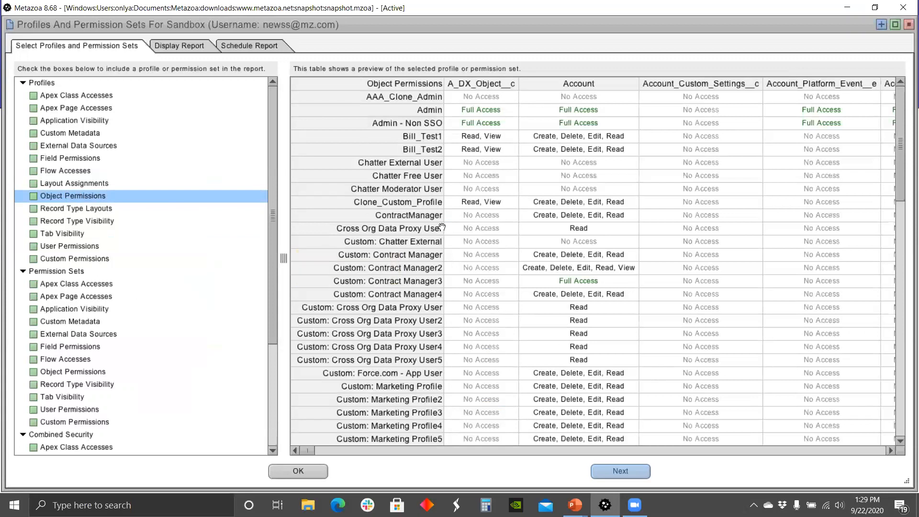
pyautogui.click(50, 233)
pyautogui.moveTo(269, 230); pyautogui.dragTo(271, 265)
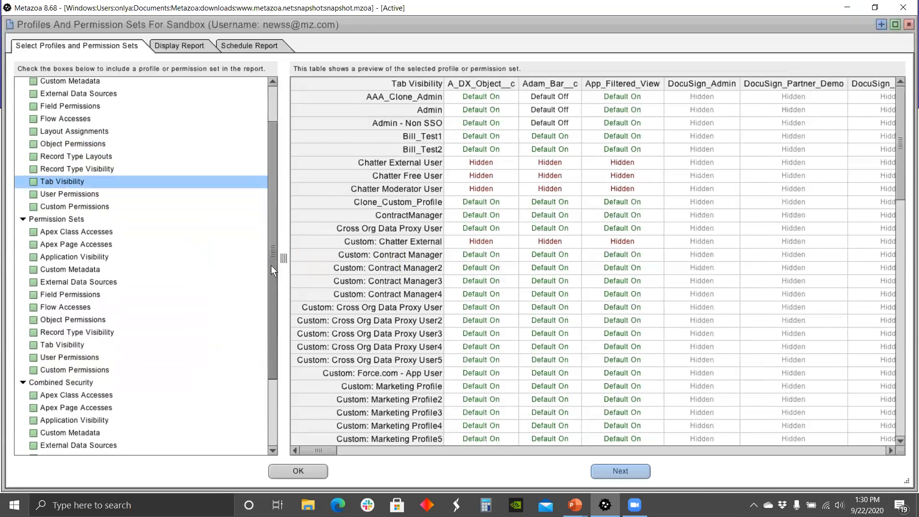
pyautogui.click(70, 321)
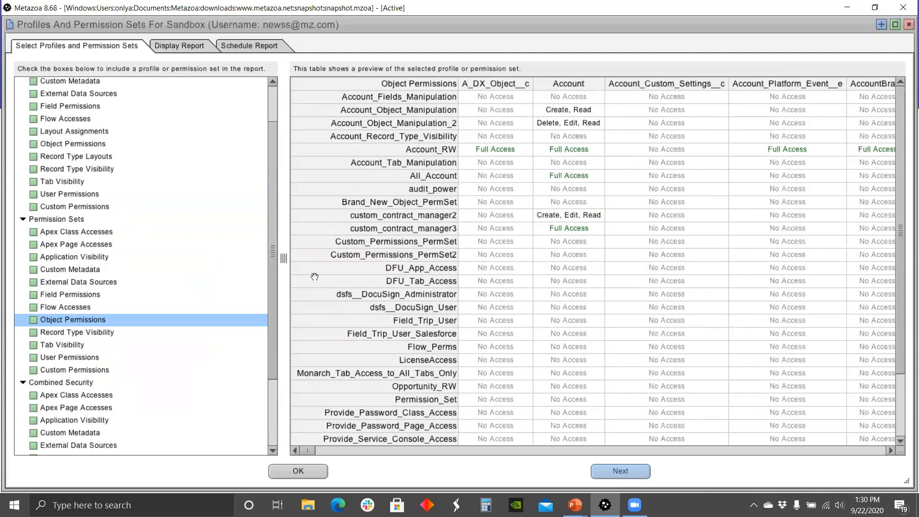
pyautogui.moveTo(284, 258); pyautogui.dragTo(189, 274)
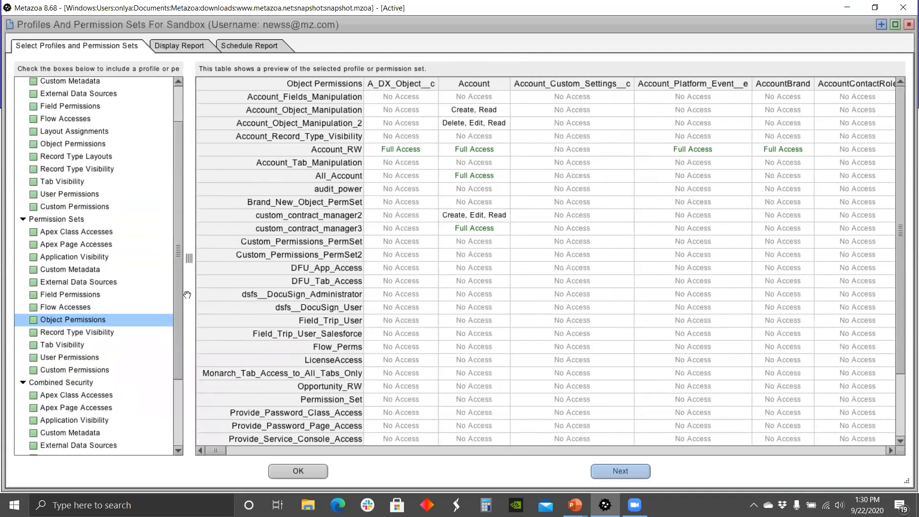
pyautogui.moveTo(175, 272); pyautogui.dragTo(178, 356)
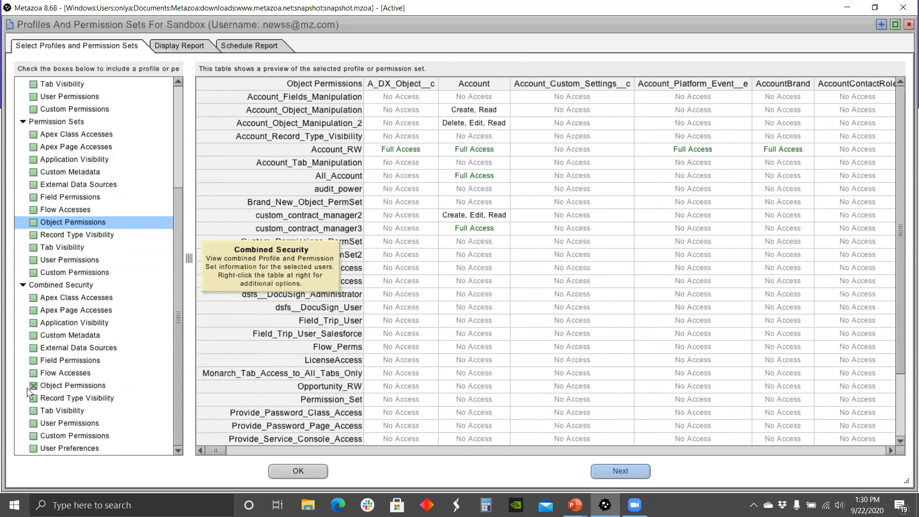
# Step: Show the combined security report for the chosen user against object permissions
pyautogui.click(190, 50)
pyautogui.click(87, 68)
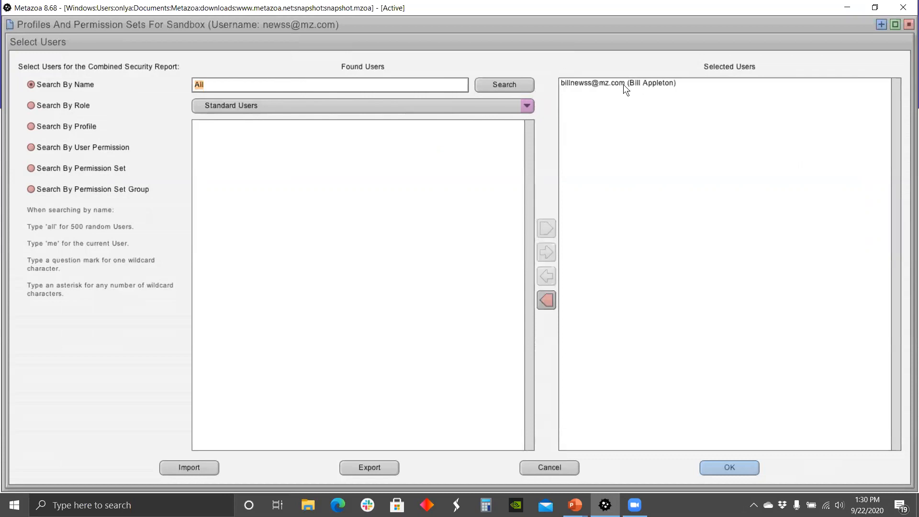
pyautogui.click(732, 467)
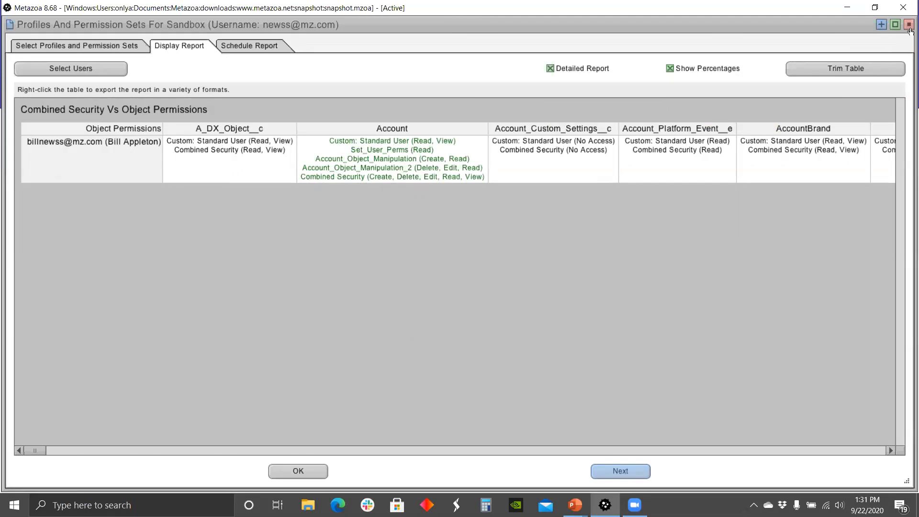
# Step: Close the profiles report and run Security > User Permission Assignments on the Sandbox snapshot
pyautogui.click(909, 30)
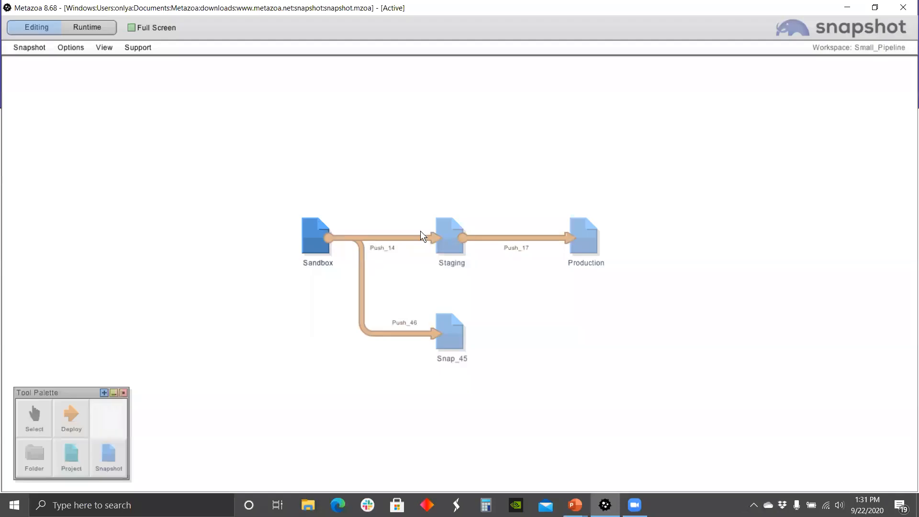
pyautogui.rightClick(310, 230)
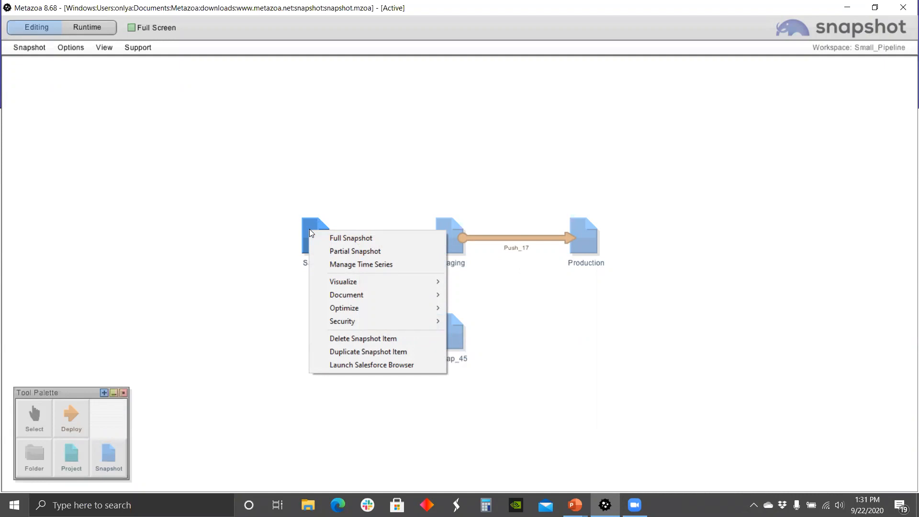
pyautogui.moveTo(349, 321)
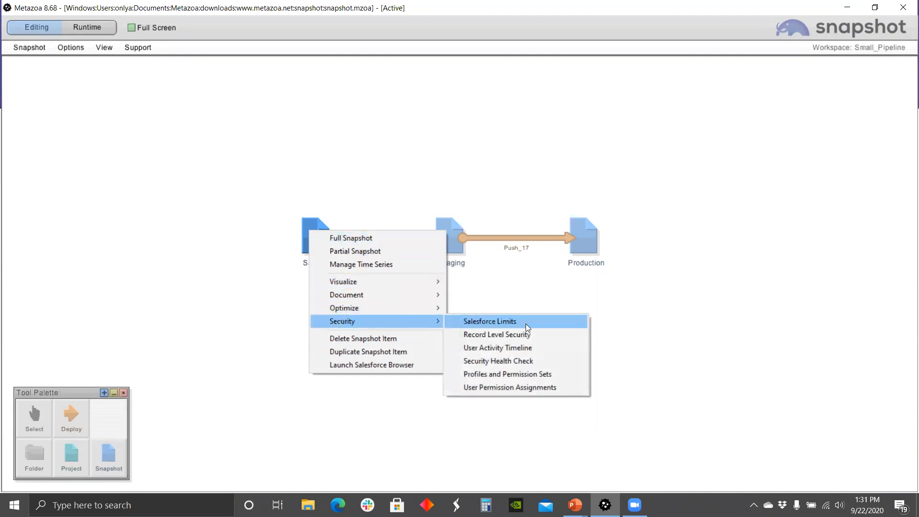
pyautogui.click(516, 390)
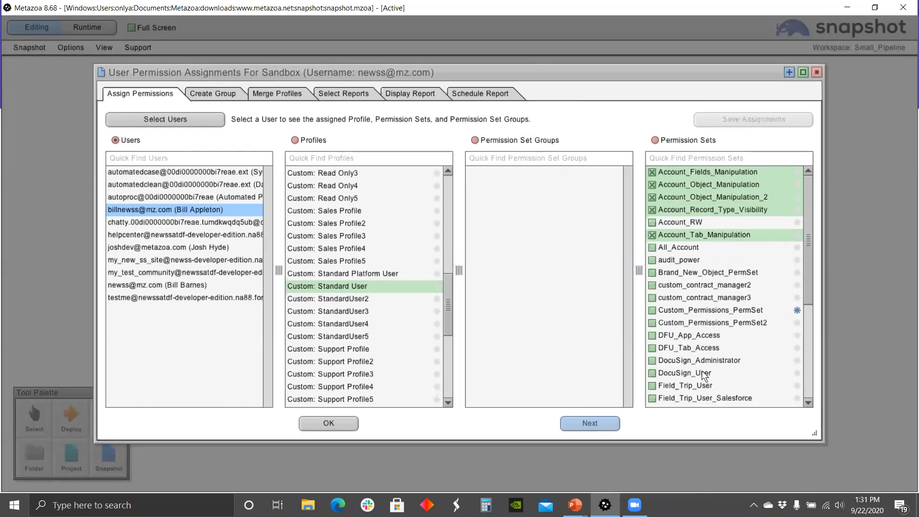
# Step: Close the permissions dialog and run Optimize > User Connection Cleanup on the Sandbox snapshot
pyautogui.click(816, 72)
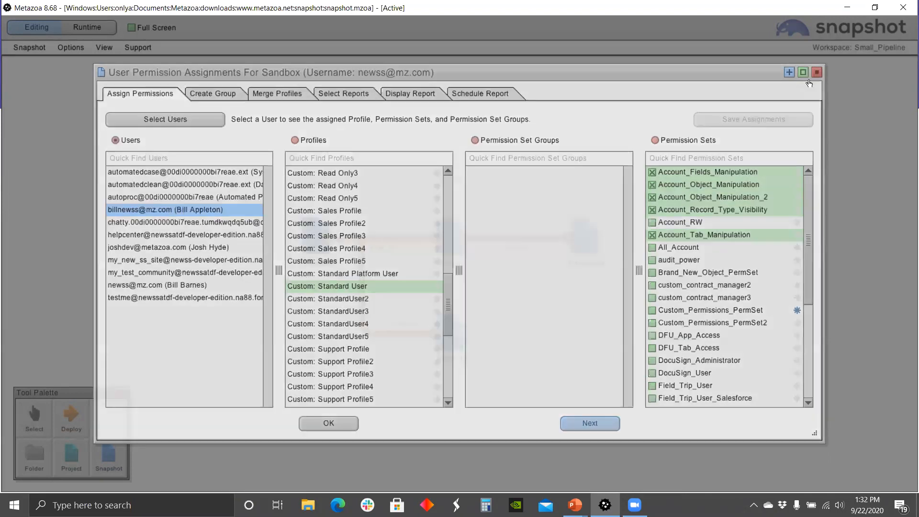
pyautogui.rightClick(315, 238)
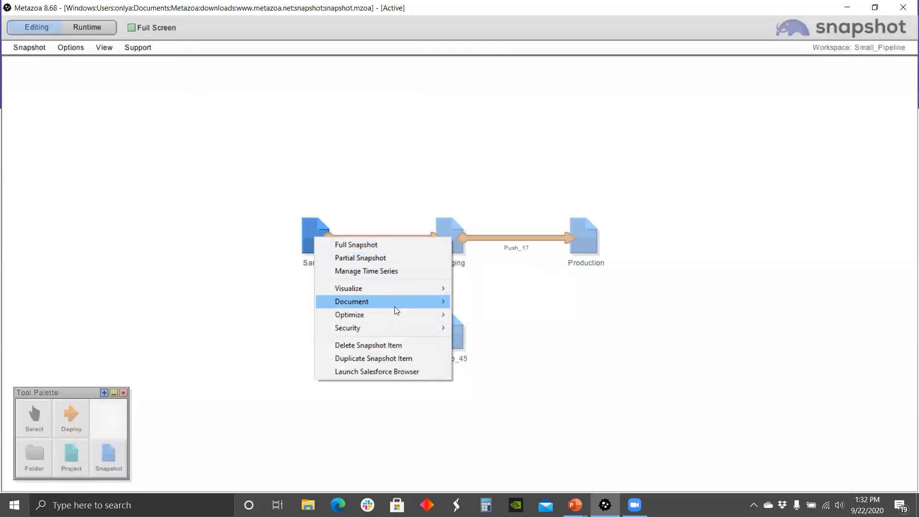
pyautogui.moveTo(395, 328)
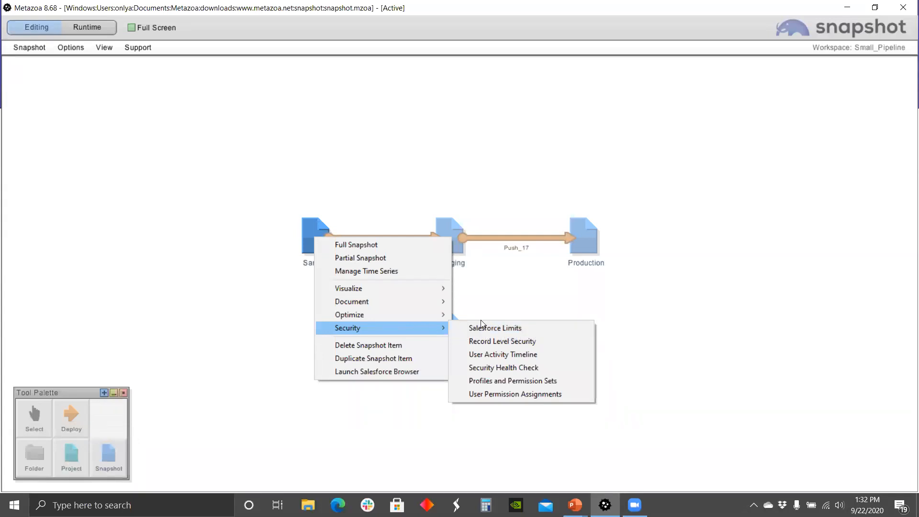
pyautogui.moveTo(376, 307)
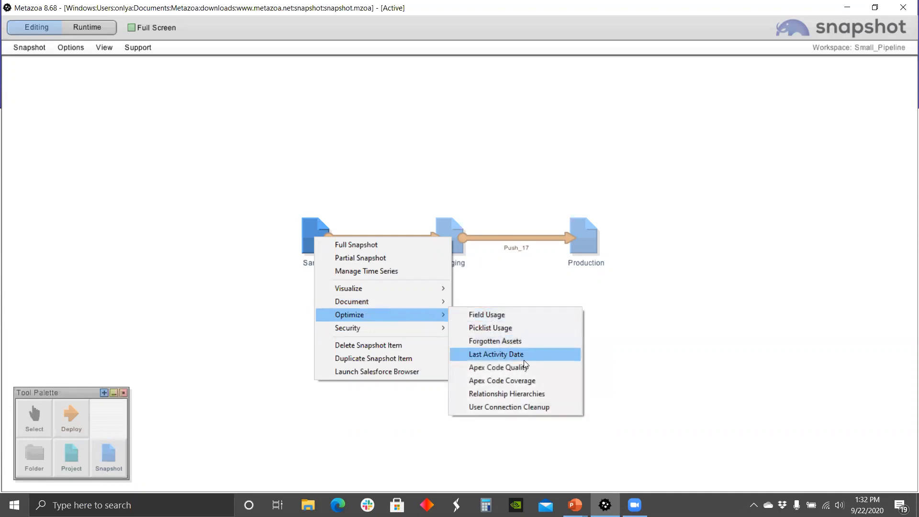
pyautogui.click(529, 406)
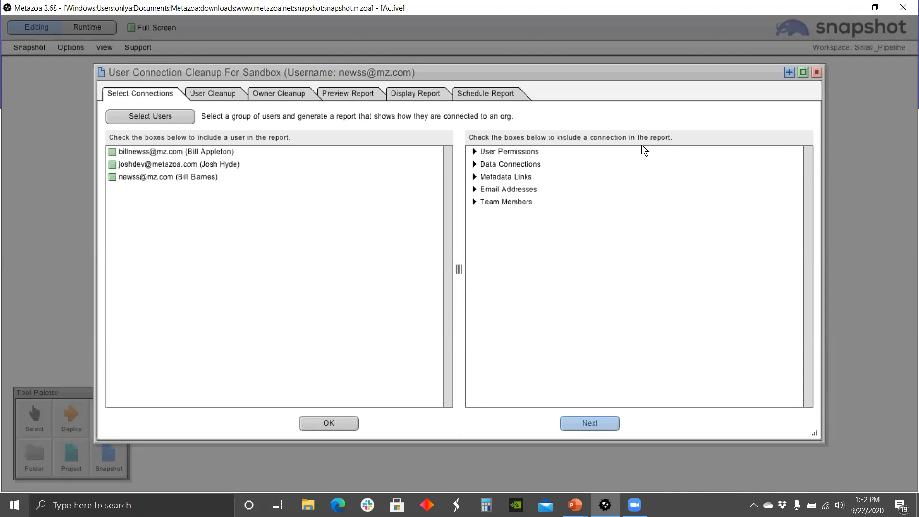
# Step: Select the three listed users and expand User Permissions, Data Connections and Metadata Links
pyautogui.click(150, 118)
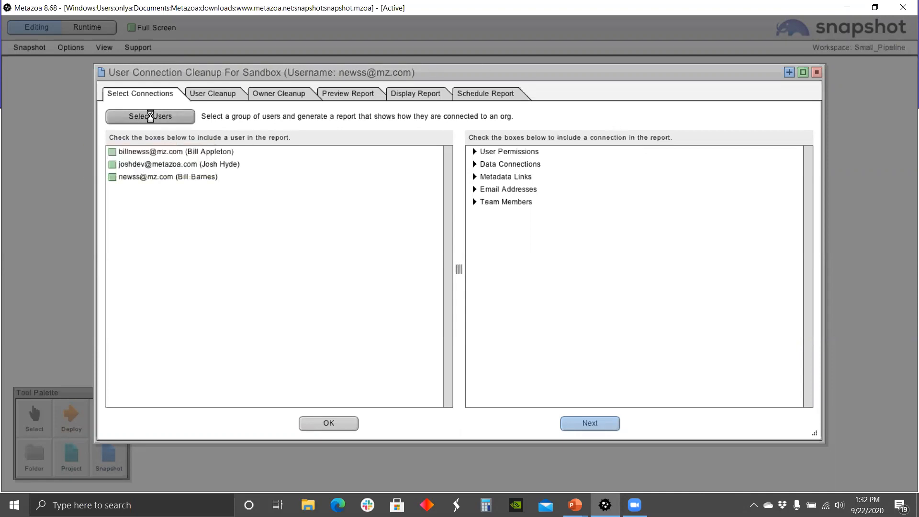
pyautogui.click(674, 419)
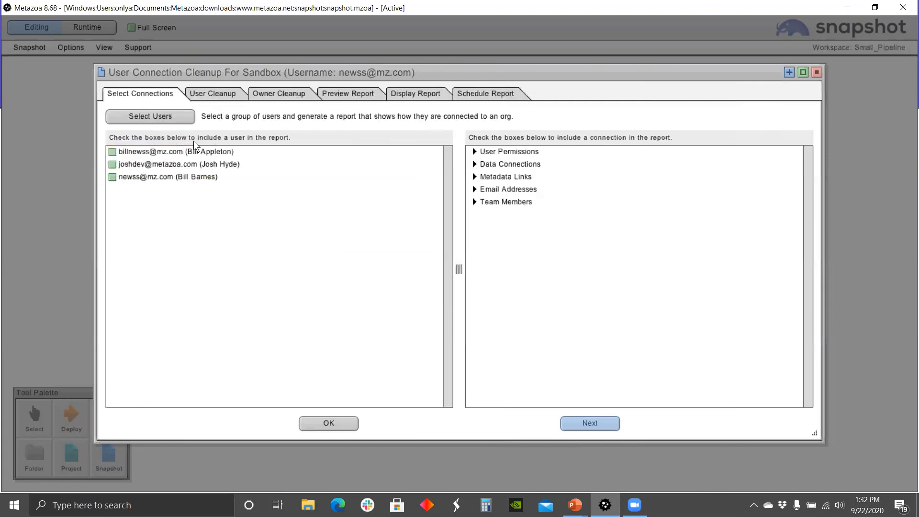
pyautogui.click(474, 151)
pyautogui.click(474, 214)
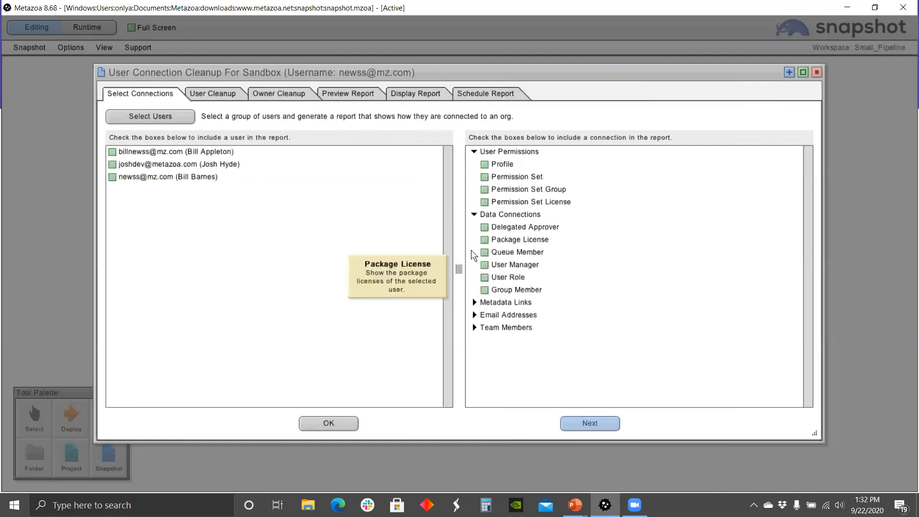
pyautogui.click(475, 302)
# Step: Expand Email Addresses and Team Members, then check every connection type with Check All
pyautogui.scroll(-1, 656, 280)
pyautogui.scroll(1, 642, 283)
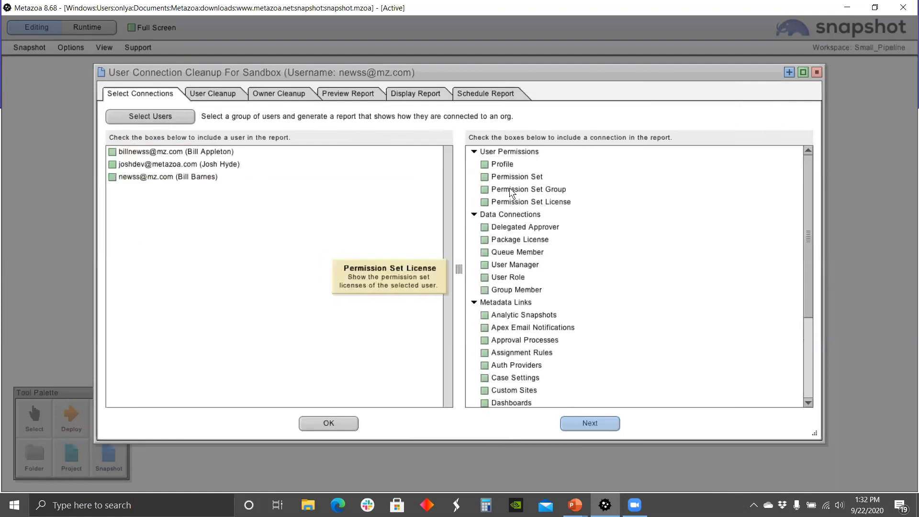
pyautogui.scroll(-4, 557, 289)
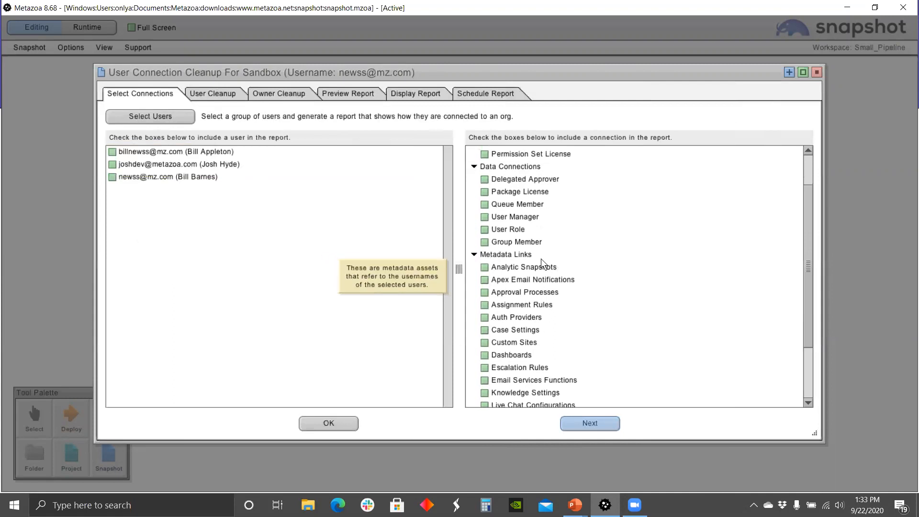
pyautogui.scroll(-2, 670, 287)
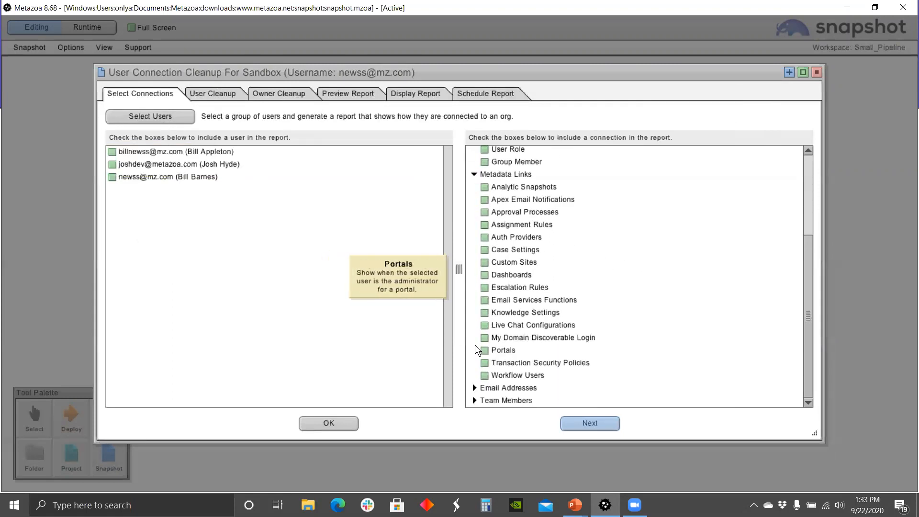
pyautogui.click(474, 387)
pyautogui.scroll(-3, 683, 313)
pyautogui.scroll(-1, 684, 319)
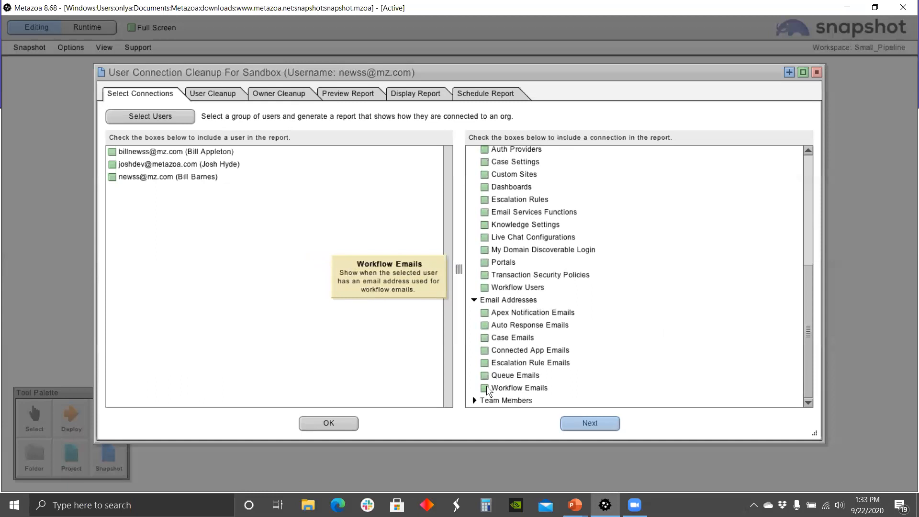
pyautogui.click(474, 400)
pyautogui.scroll(-5, 667, 342)
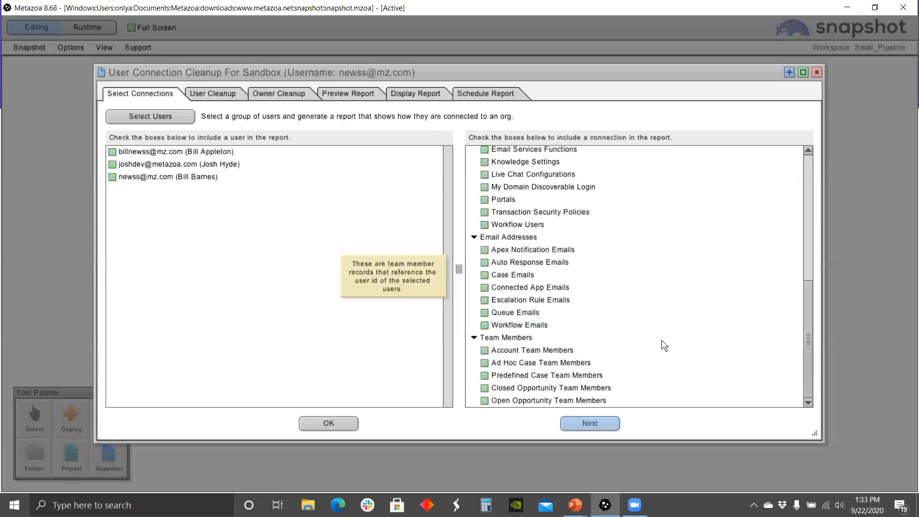
pyautogui.scroll(5, 670, 337)
pyautogui.scroll(1, 668, 314)
pyautogui.rightClick(498, 171)
pyautogui.click(533, 178)
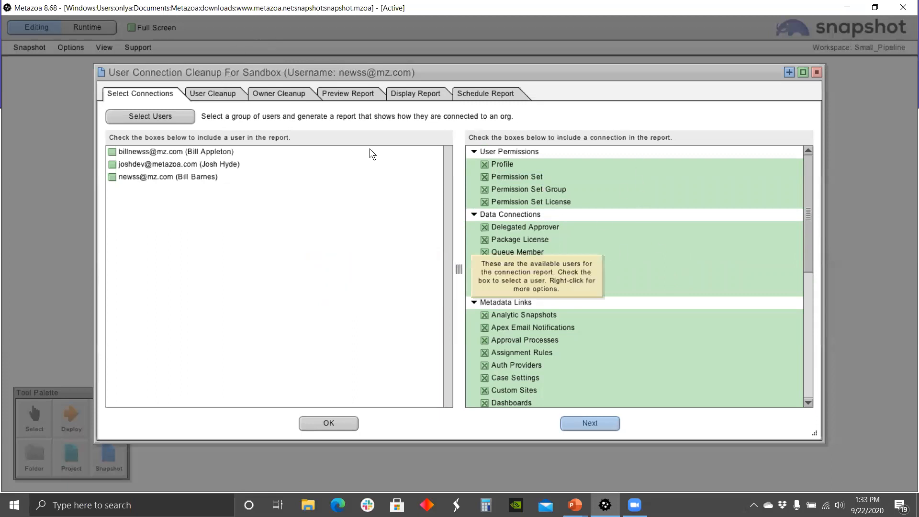
pyautogui.click(211, 94)
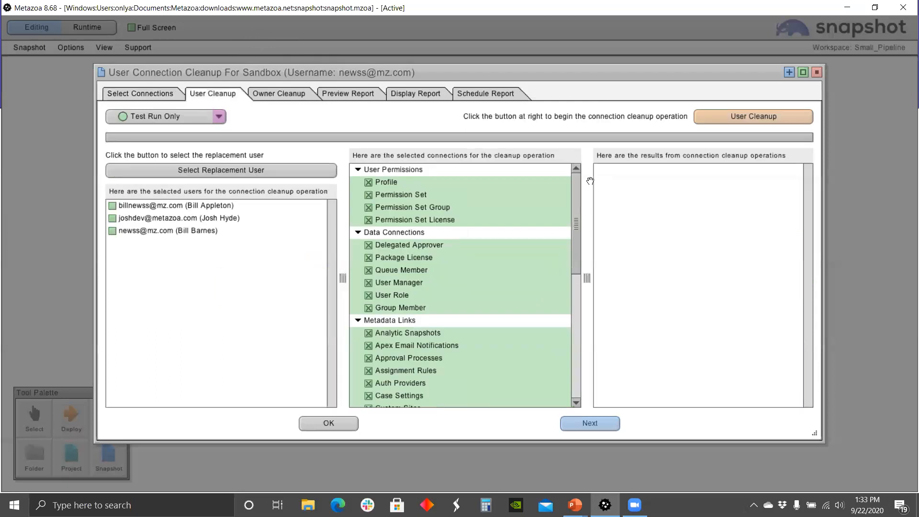
# Step: Set the first listed user as the replacement user
pyautogui.click(216, 171)
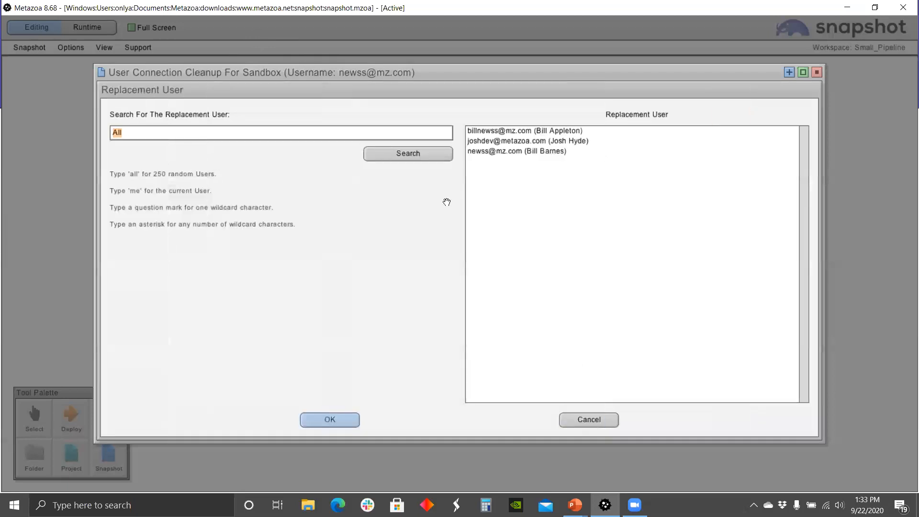
pyautogui.click(533, 133)
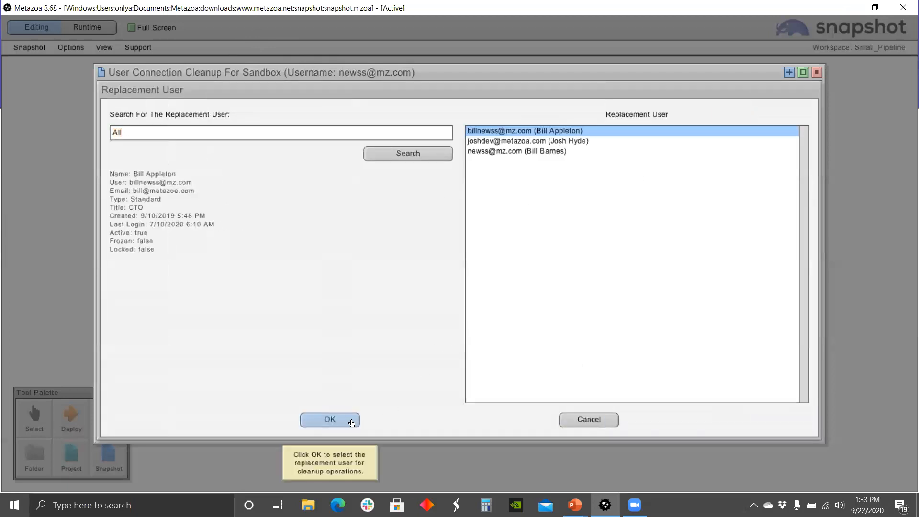
pyautogui.click(351, 421)
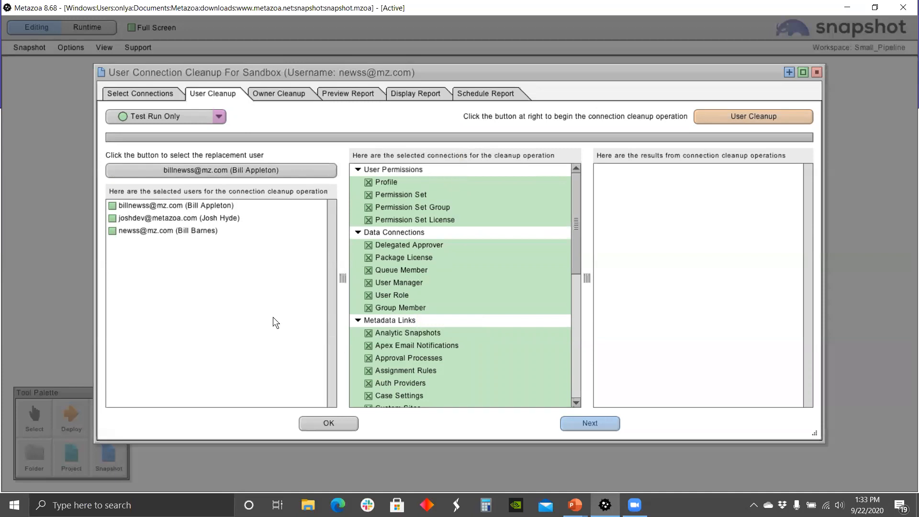
# Step: Mark the second user for cleanup and keep the run mode at Test Run Only
pyautogui.click(112, 218)
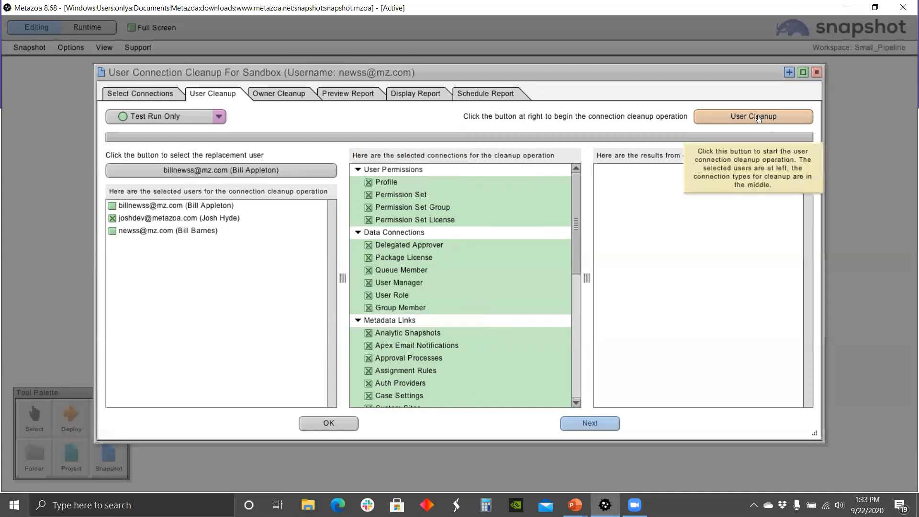
pyautogui.click(220, 117)
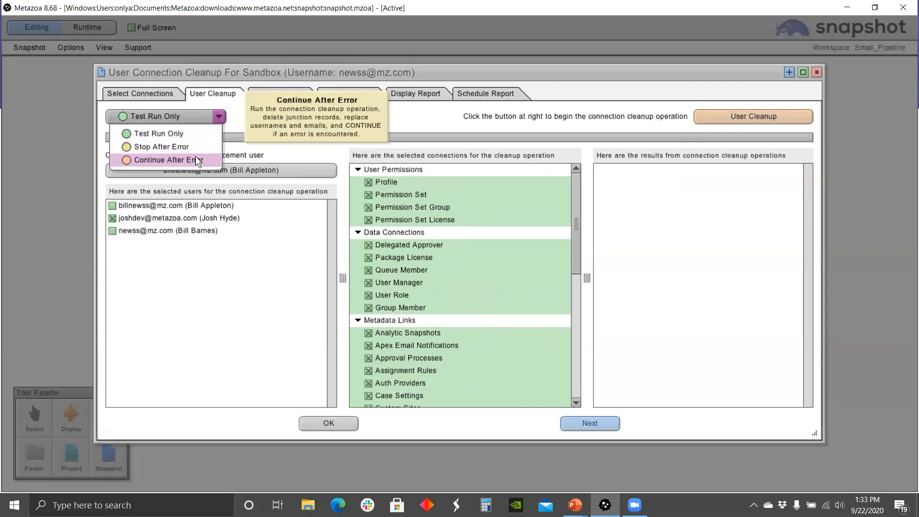
pyautogui.click(587, 59)
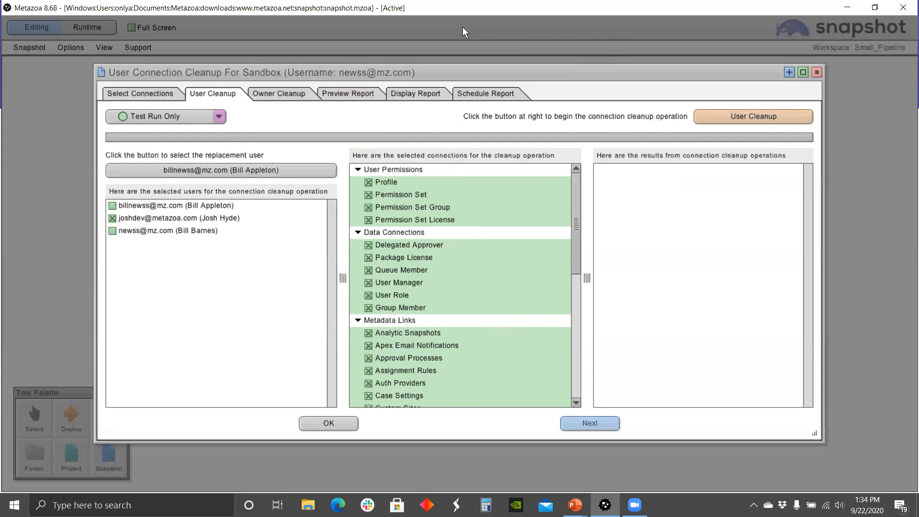
pyautogui.click(279, 94)
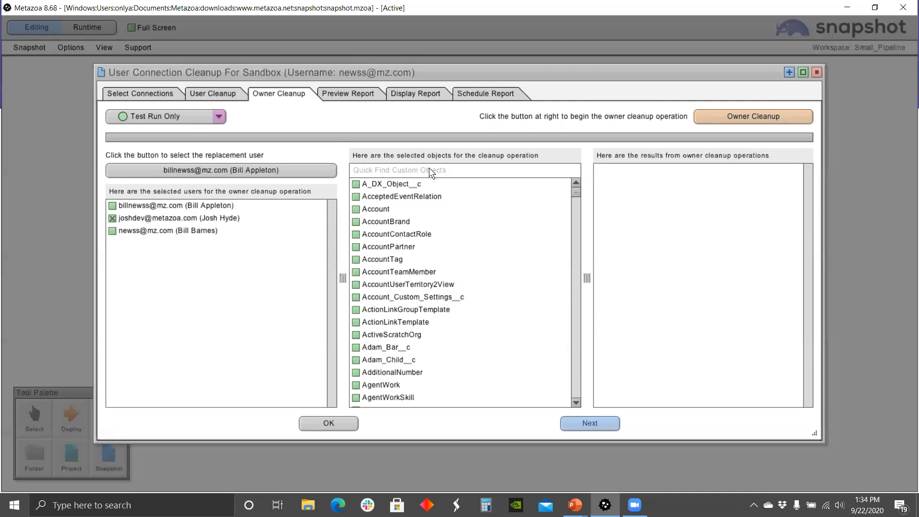
# Step: Search 'case' in Owner Cleanup, check Case (Open), and close the cleanup window
pyautogui.click(410, 173)
pyautogui.write('case')
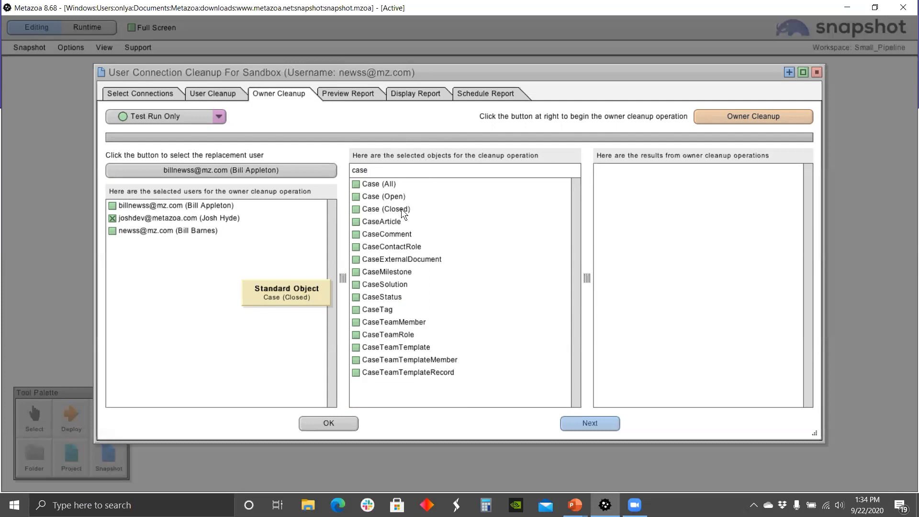
pyautogui.click(356, 196)
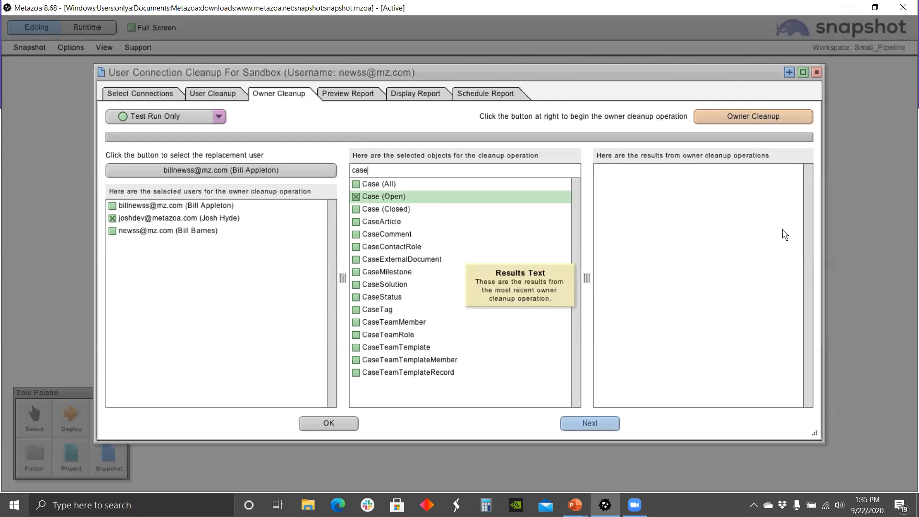
pyautogui.click(816, 71)
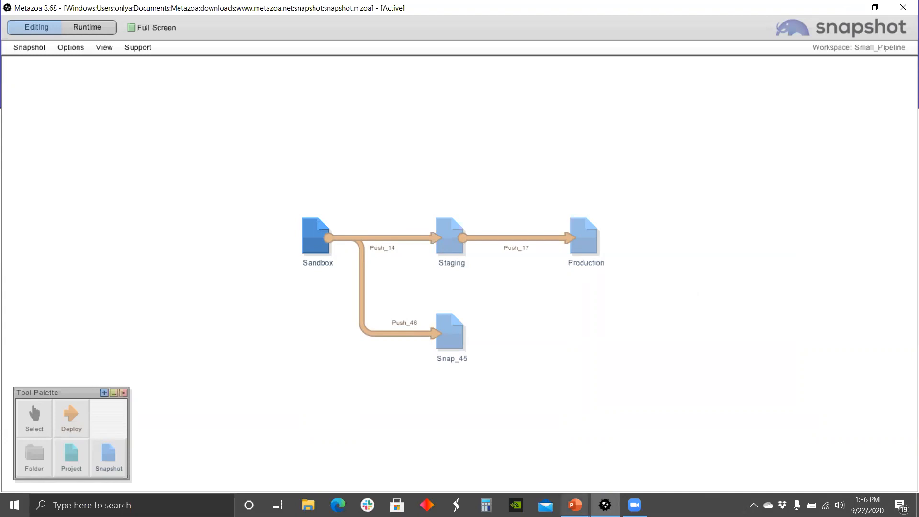
# Step: Bring the PowerPoint slideshow forward and advance to the Contact Metazoa slide
pyautogui.moveTo(577, 505)
pyautogui.click(611, 471)
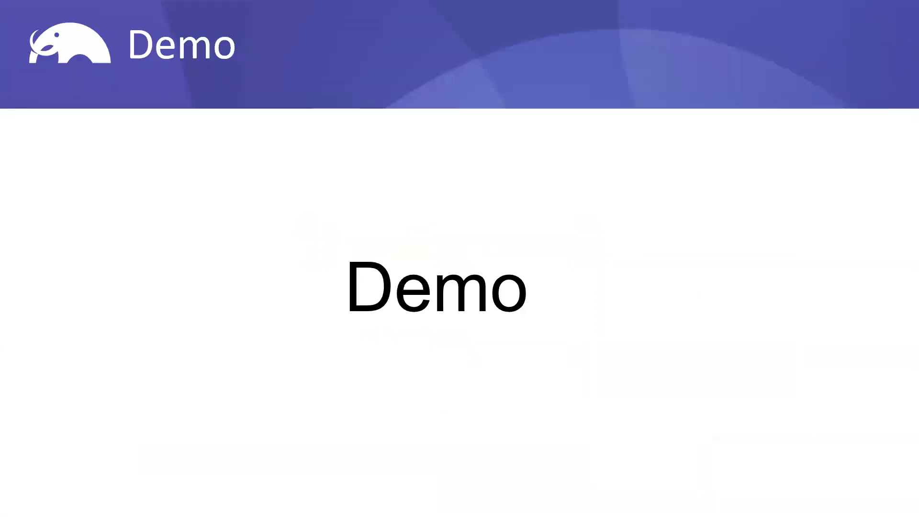
pyautogui.press('Right')
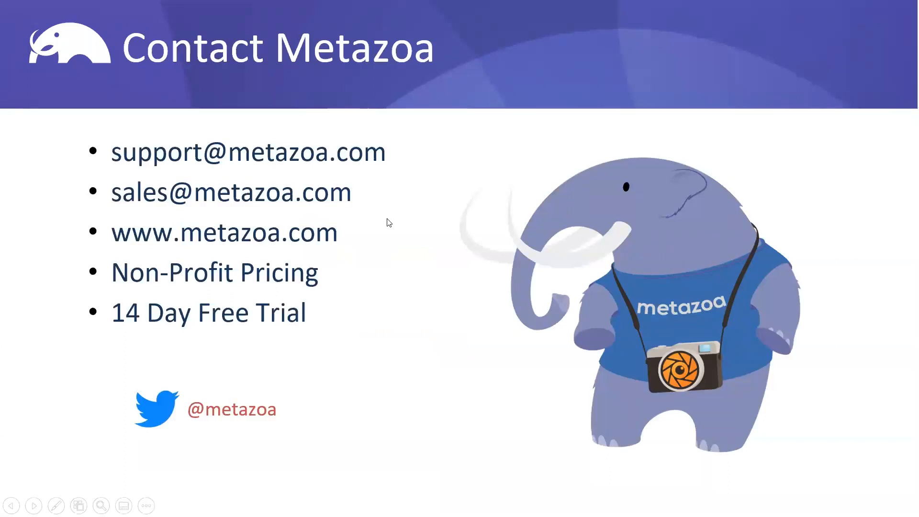